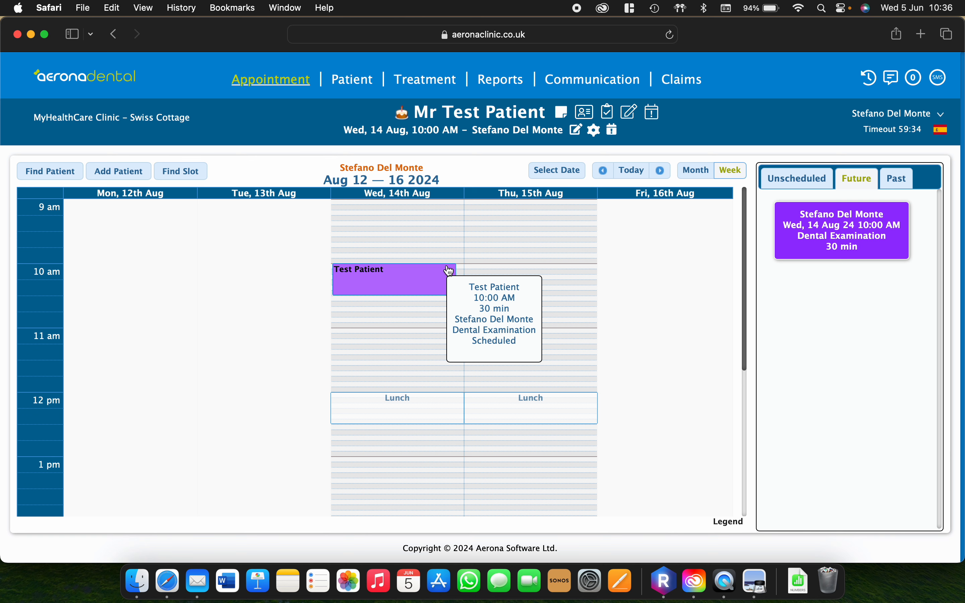
- Review the patient's unscheduled, future and past appointments for the Dental Examination booking on Wed, 14 Aug
click(449, 271)
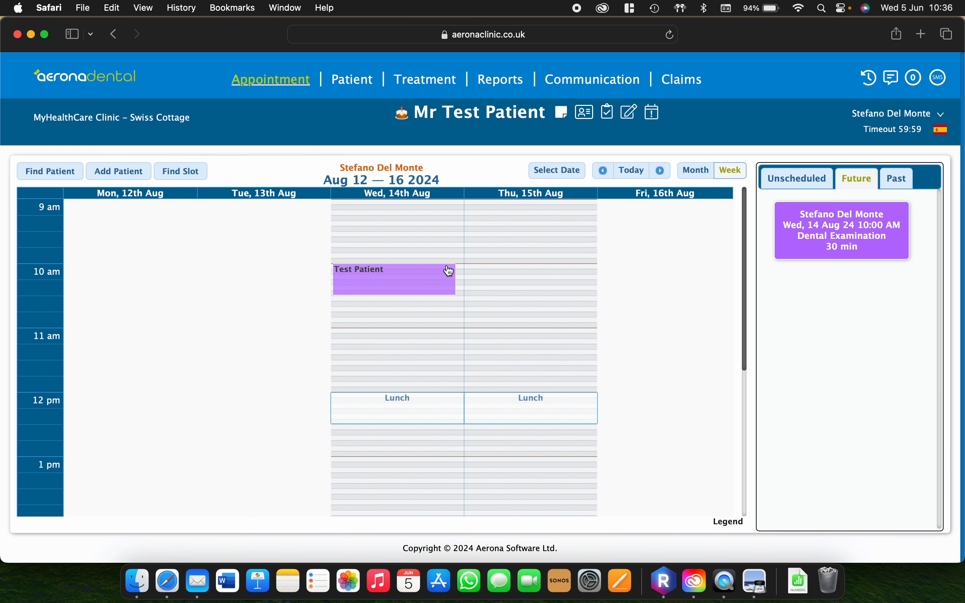
click(813, 182)
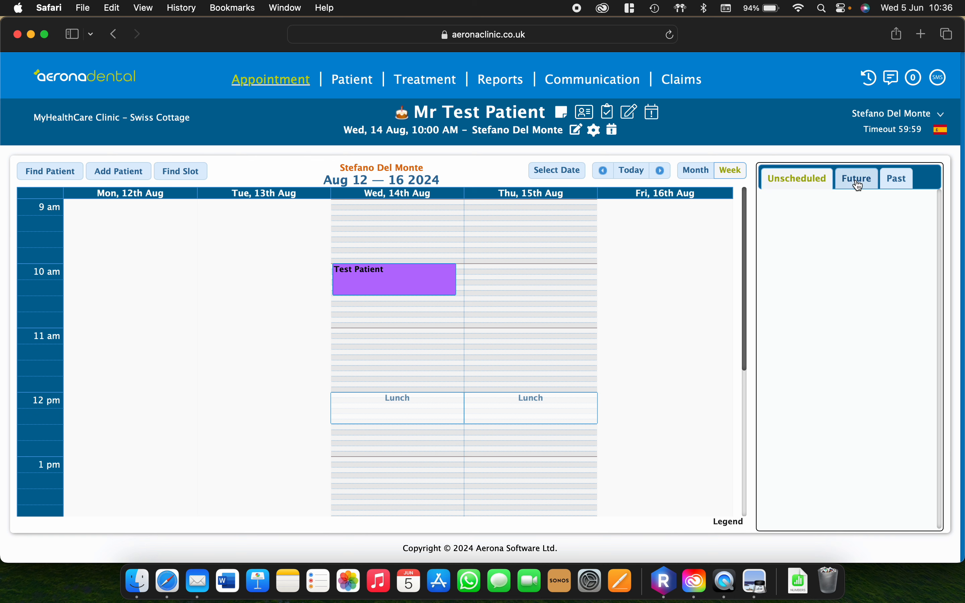
click(857, 182)
click(888, 179)
click(800, 176)
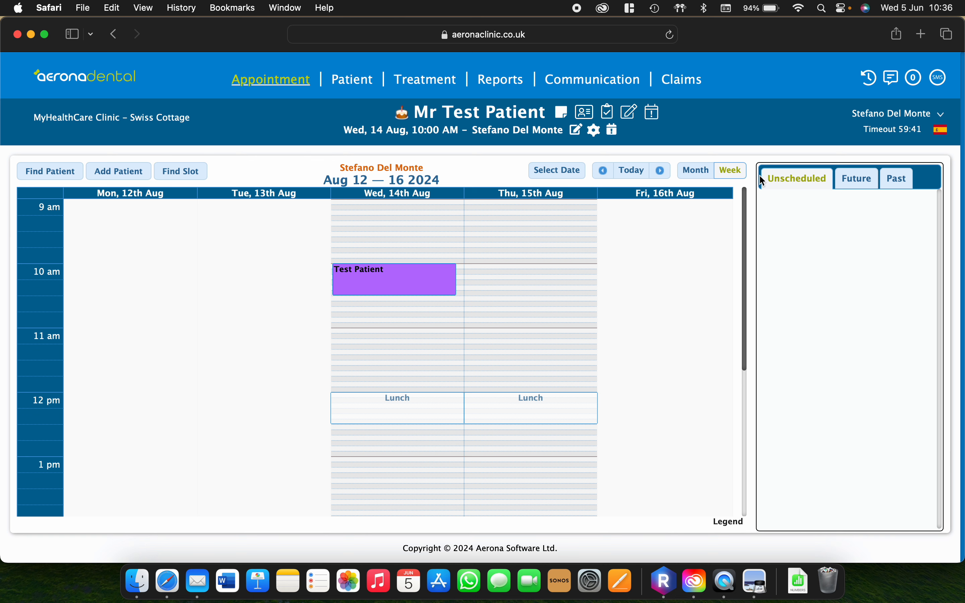
click(852, 184)
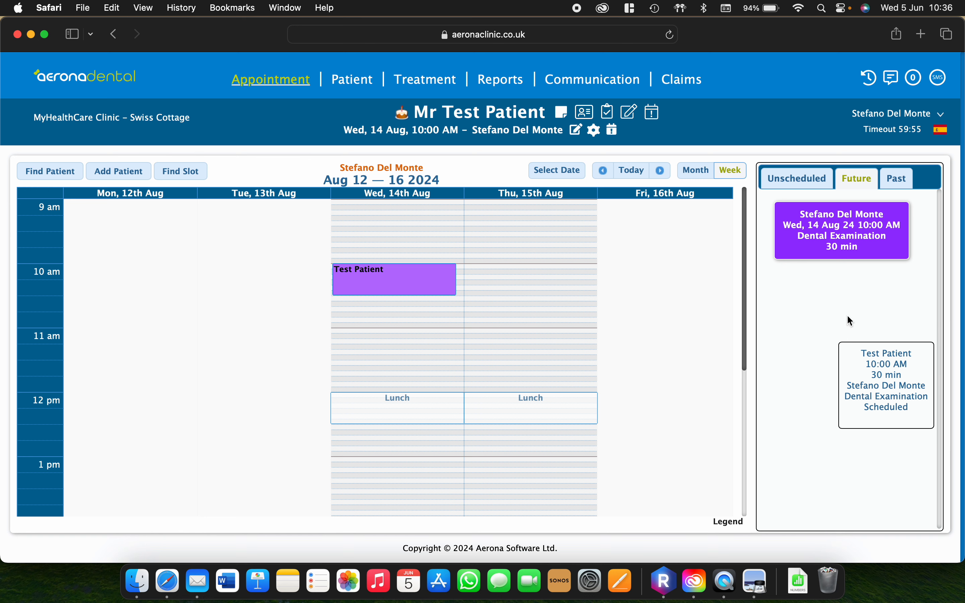
click(897, 178)
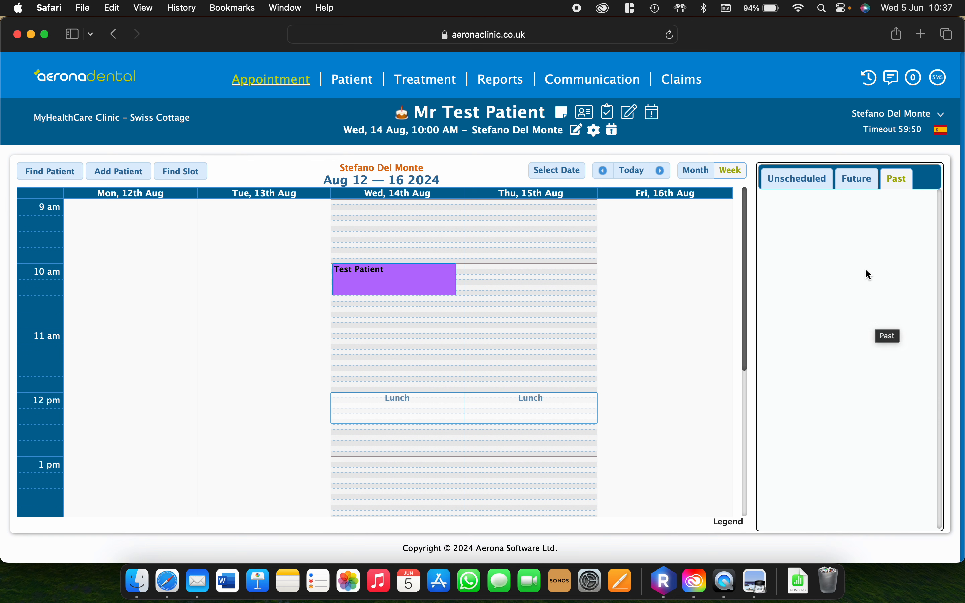
- Open the treatment chart for the patient's Wed, 14 Aug 10:00 AM appointment, showing the treatments of Plan 1
click(368, 276)
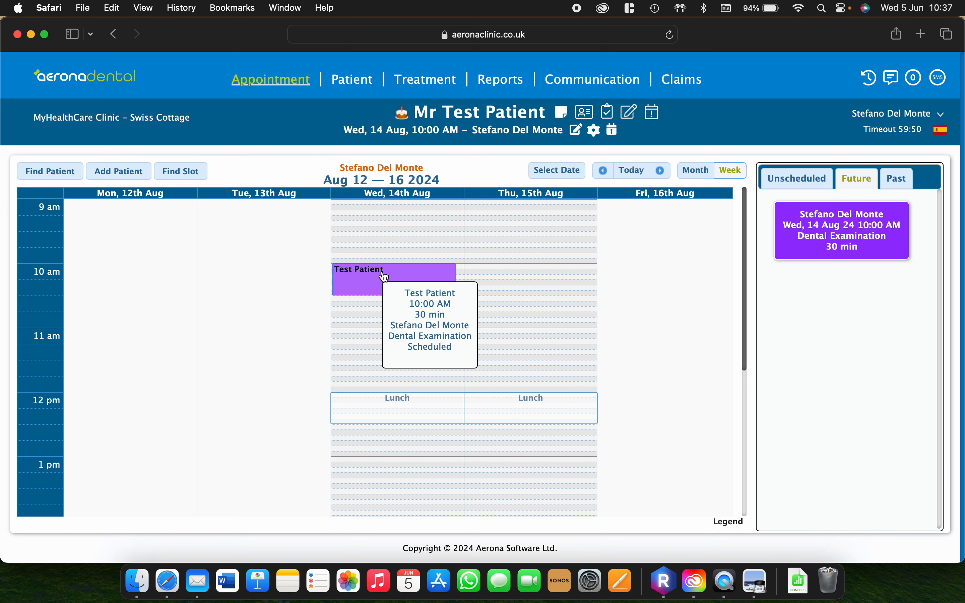
click(419, 79)
scroll(164, 350, down, 3)
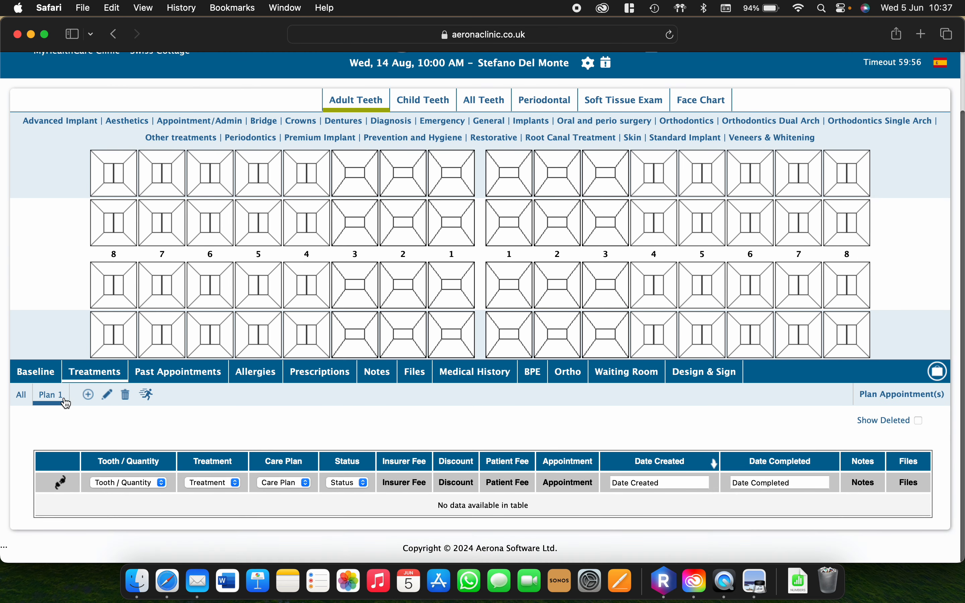
scroll(195, 330, up, 2)
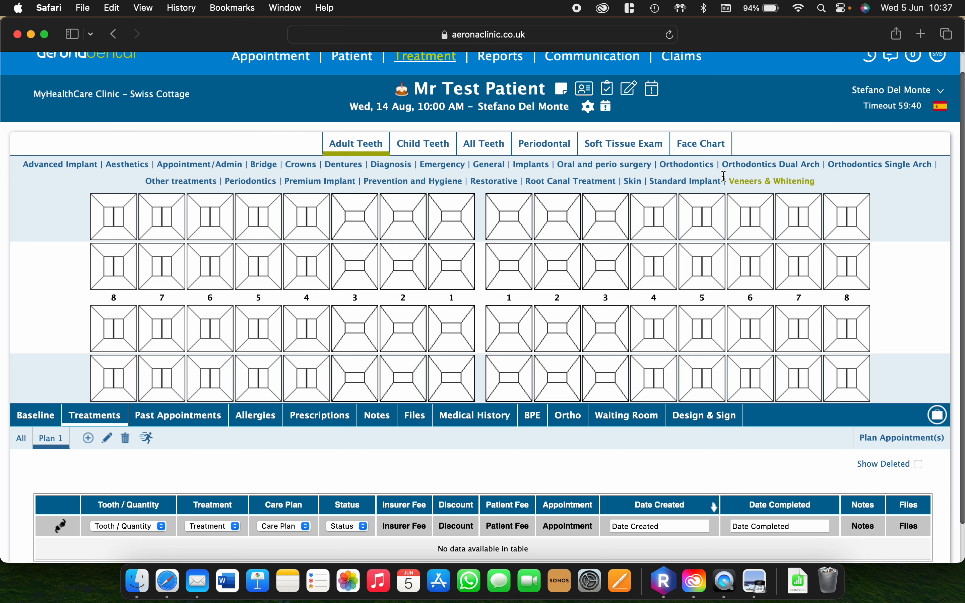
- Add the private root canal treatment Complex RCT Molar 1 Pulp Removal to the lower right 6 in Plan 1
click(593, 182)
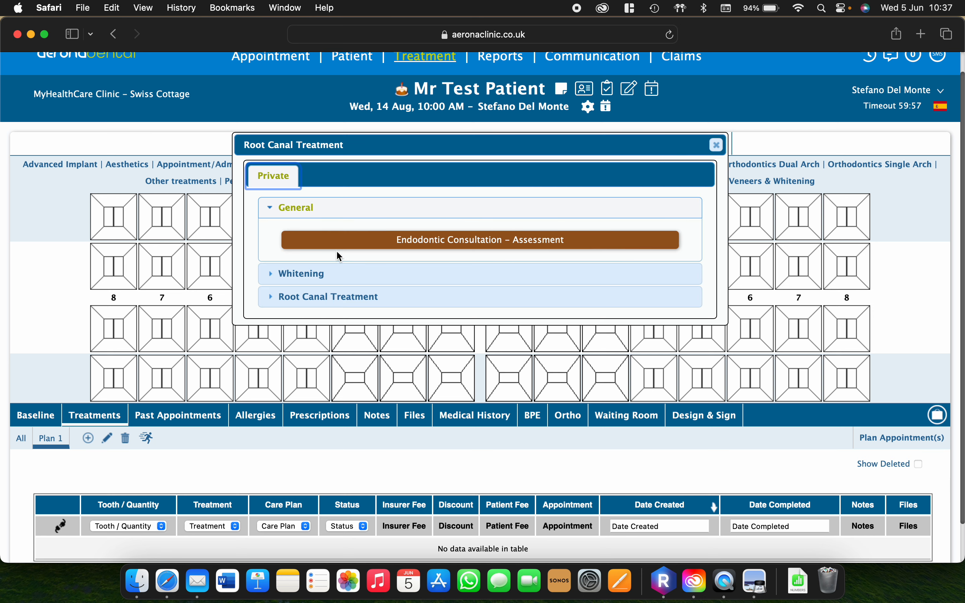
click(313, 302)
scroll(449, 383, down, 5)
scroll(450, 383, up, 5)
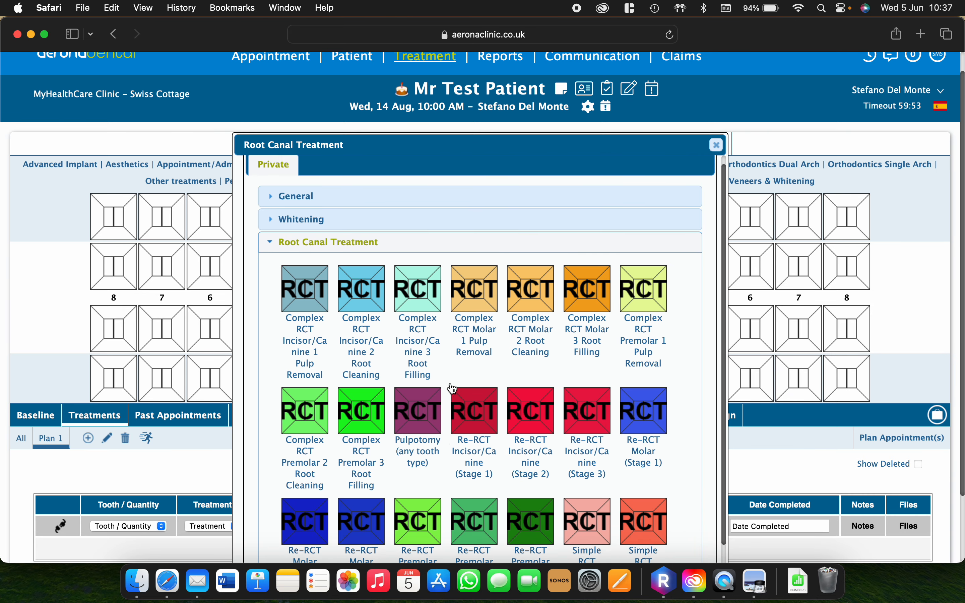
scroll(452, 387, down, 5)
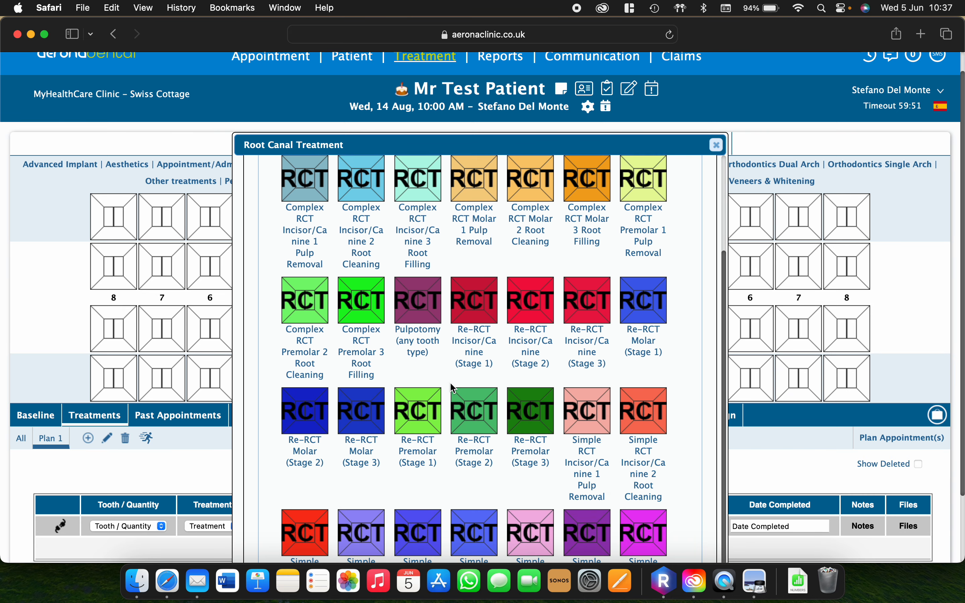
scroll(456, 478, down, 3)
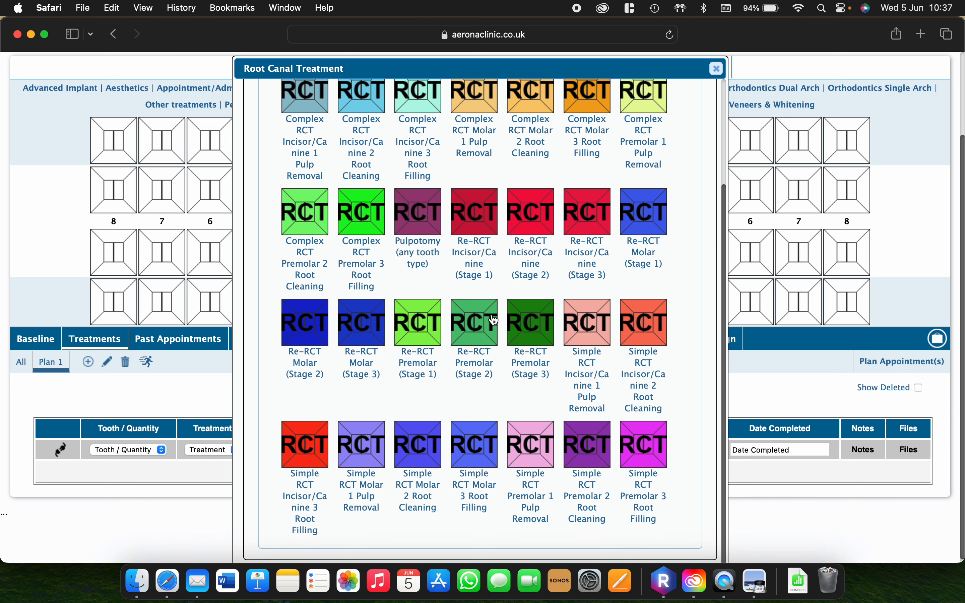
scroll(494, 321, up, 2)
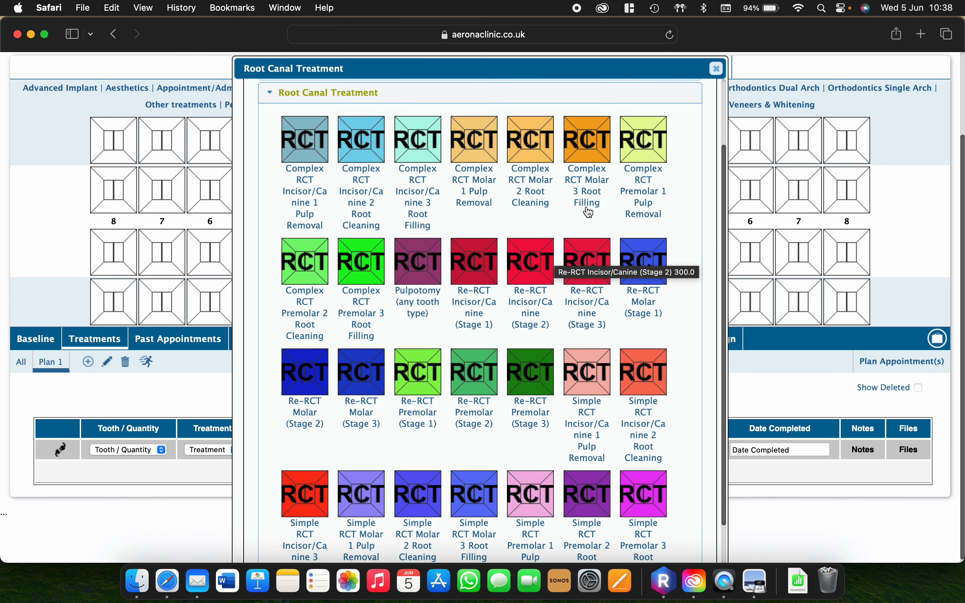
click(479, 148)
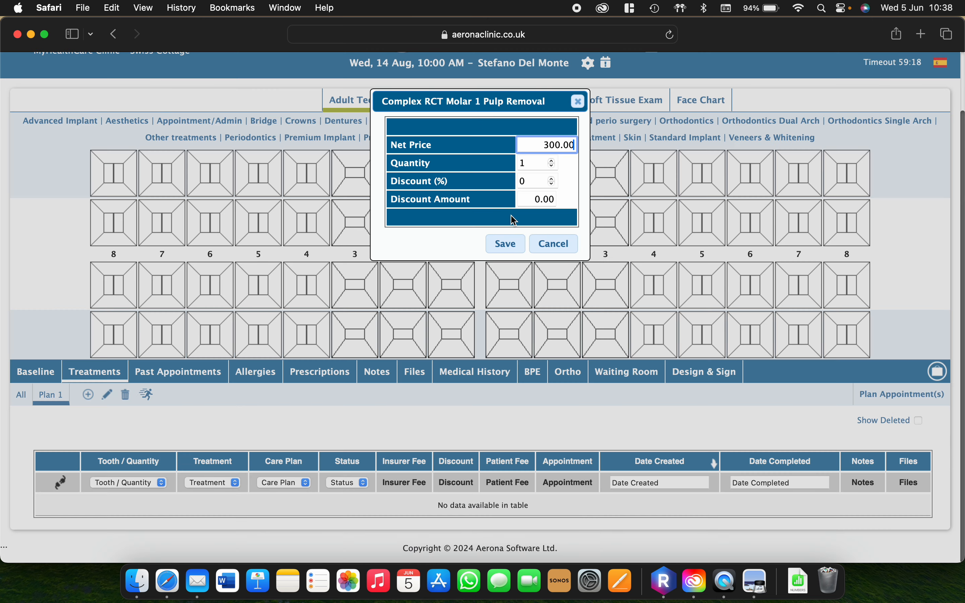
click(504, 244)
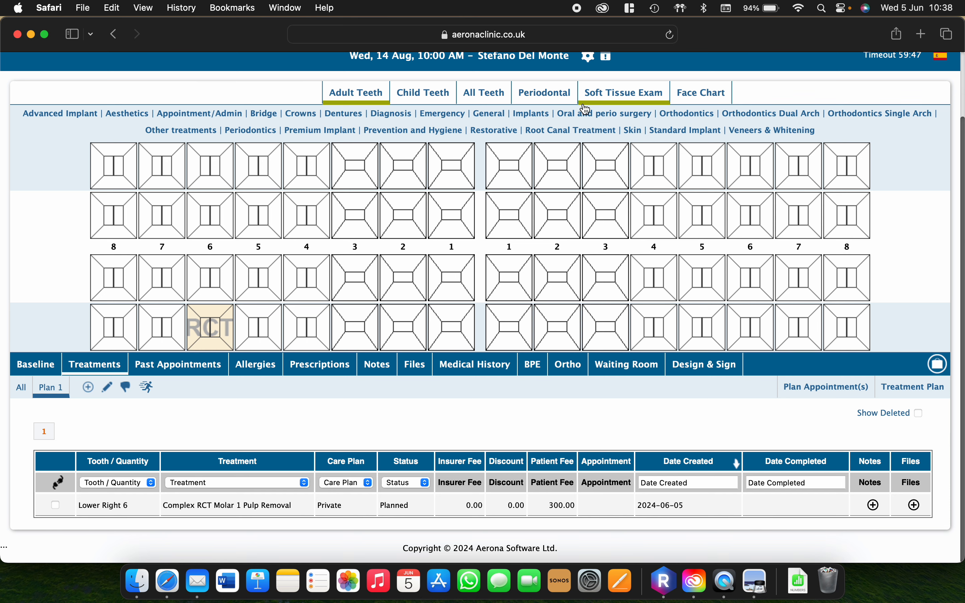
- Add the private root canal treatment Complex RCT Molar 2 Root Cleaning to the lower right 6
click(583, 135)
click(329, 247)
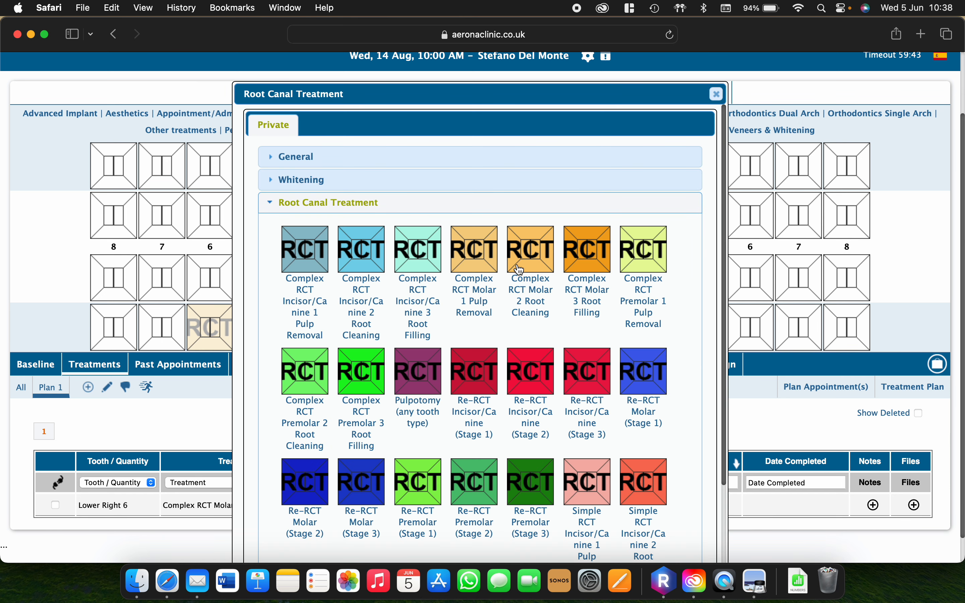
click(533, 254)
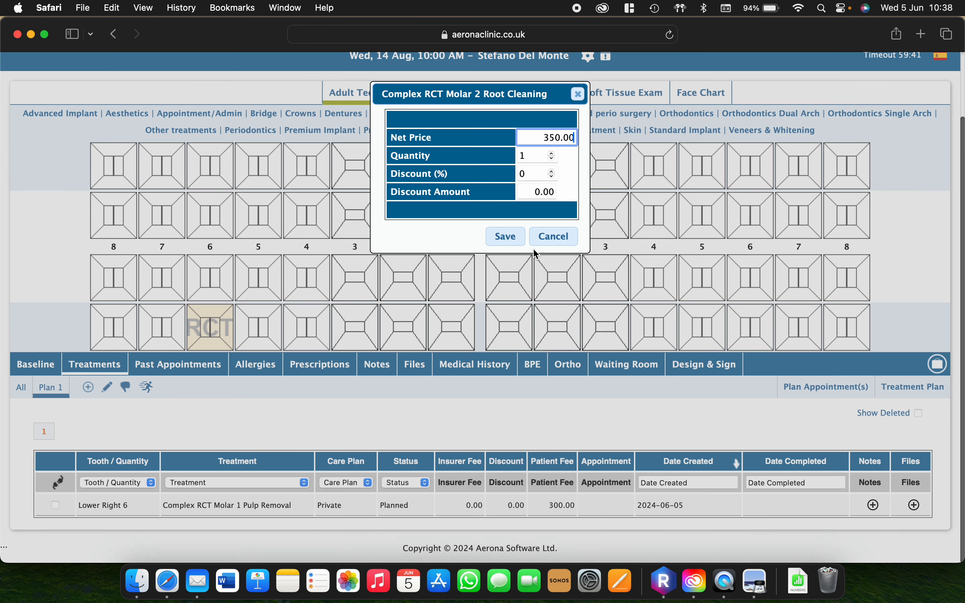
click(504, 237)
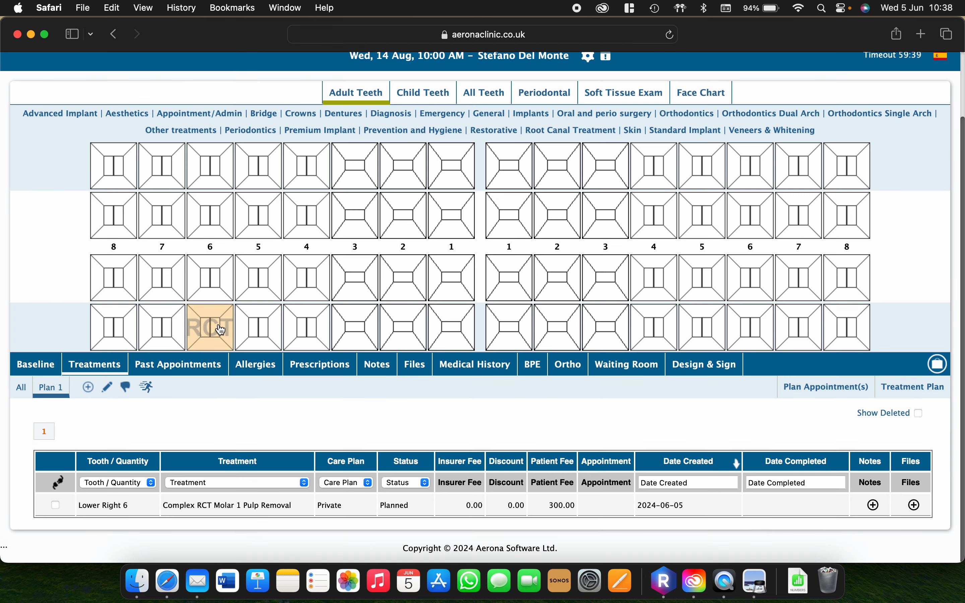
- Add the private root canal treatment Complex RCT Molar 3 Root Filling to the lower right 6
scroll(398, 386, down, 2)
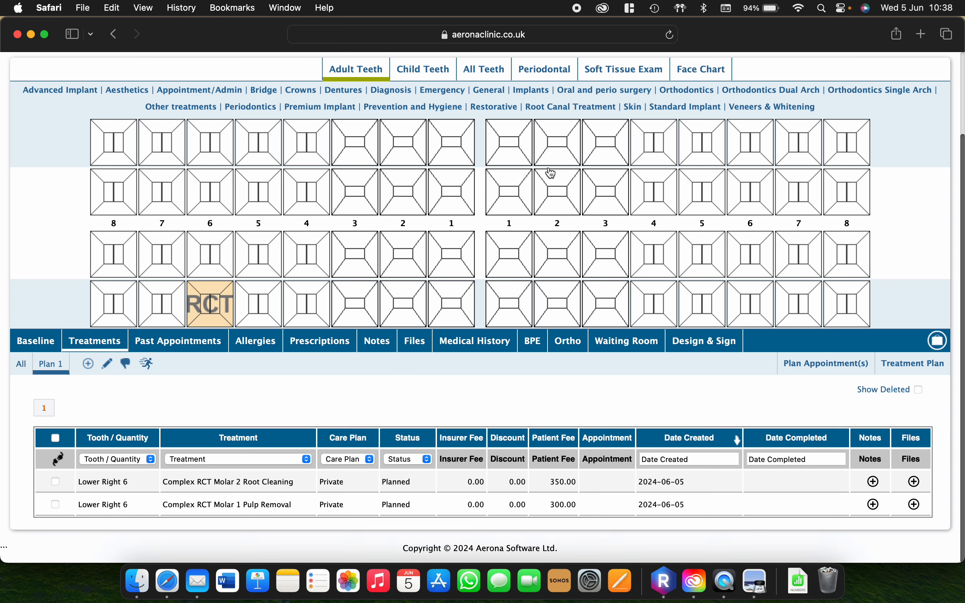
click(578, 107)
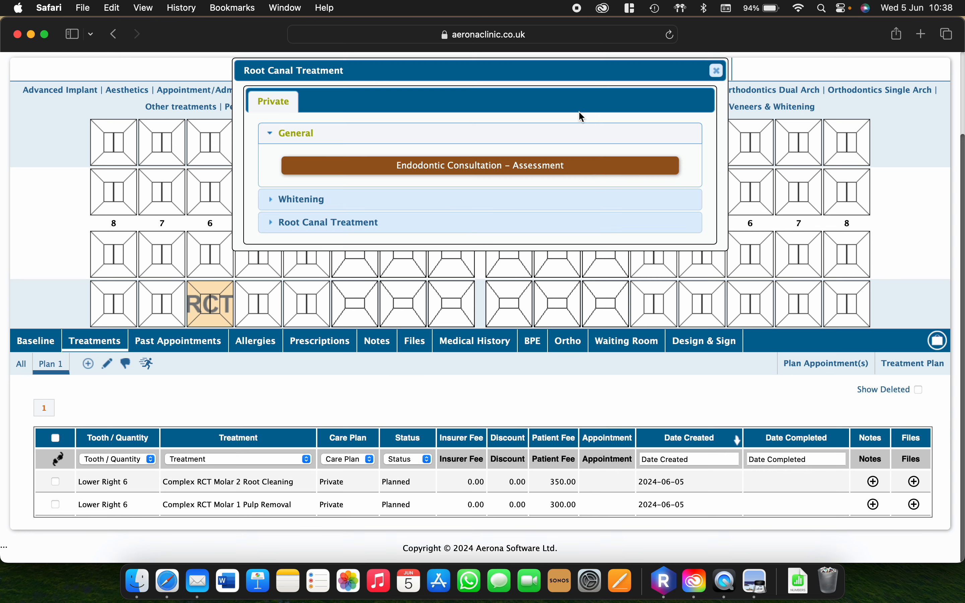
click(490, 222)
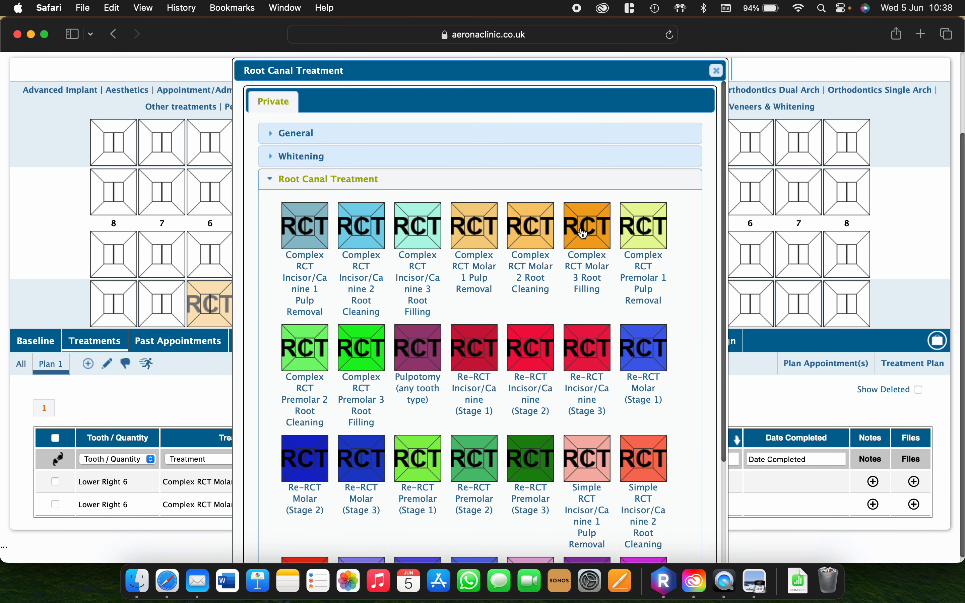
click(584, 234)
click(499, 216)
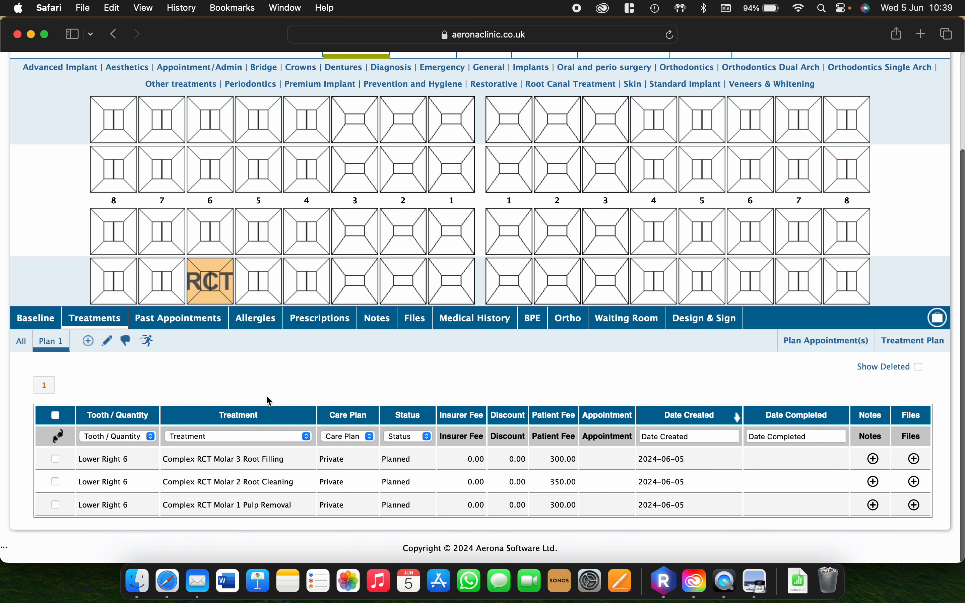
- Add a private Full ceramic crown (Zirconia/e.max) to the lower right 6
scroll(267, 400, up, 3)
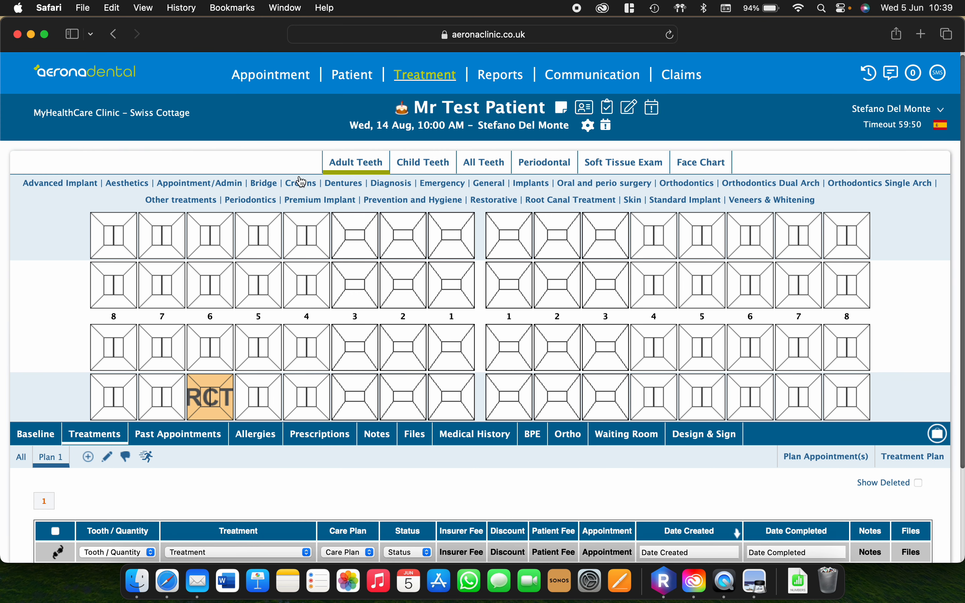
click(303, 184)
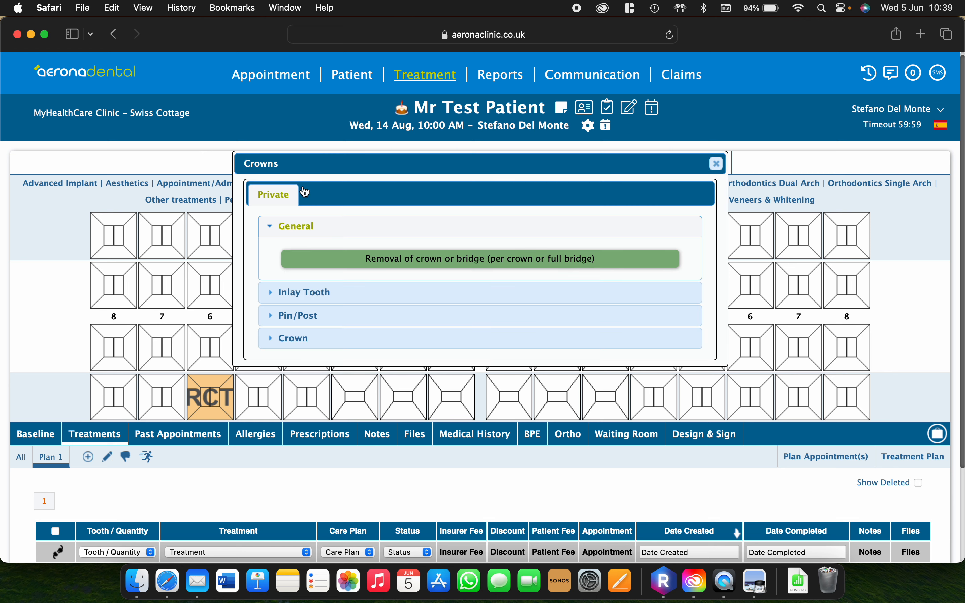
click(318, 344)
scroll(410, 343, down, 3)
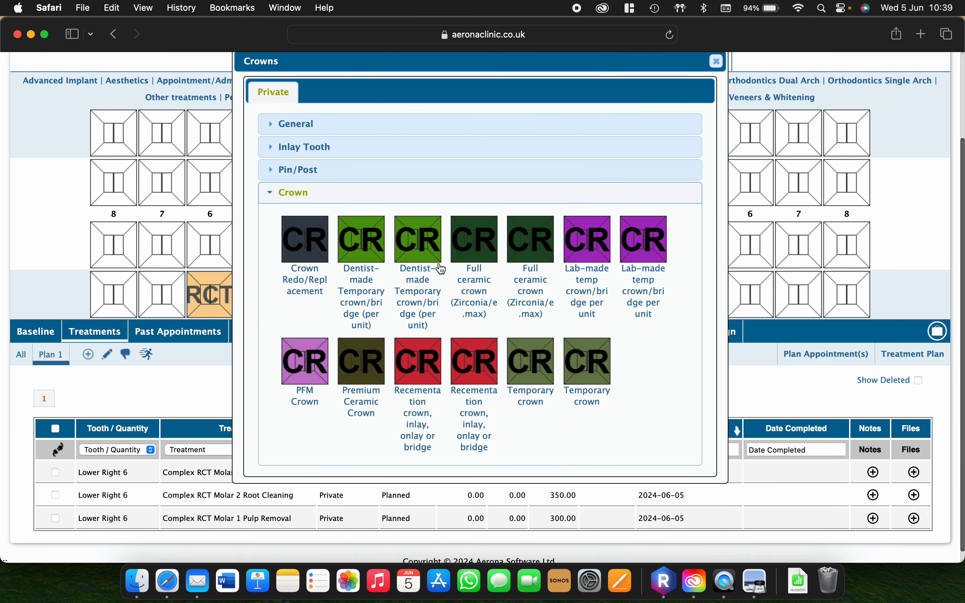
click(474, 249)
click(498, 208)
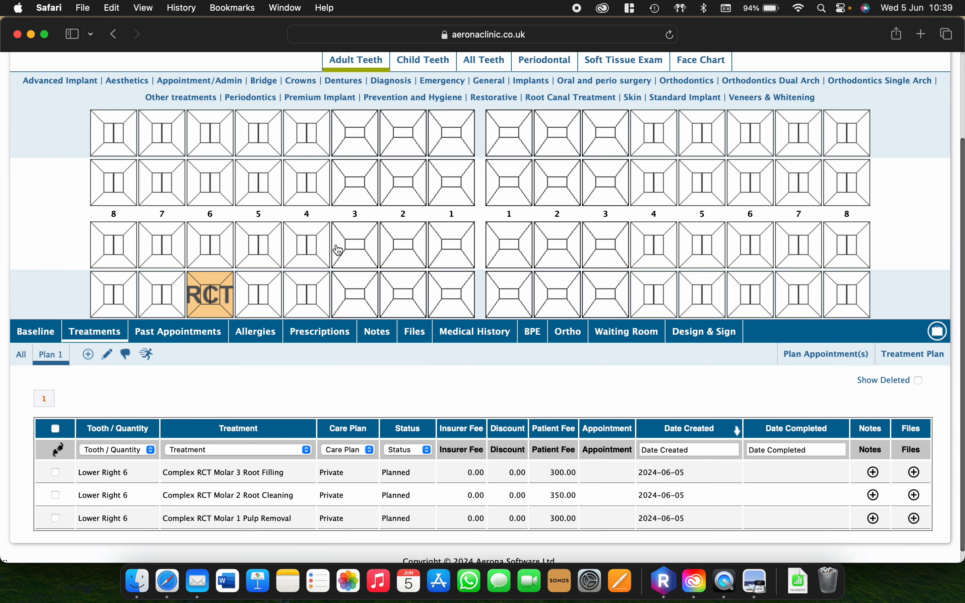
- Preview the printable treatment plan, examine its treatments, prices and signature section, and close it without saving
scroll(218, 291, down, 2)
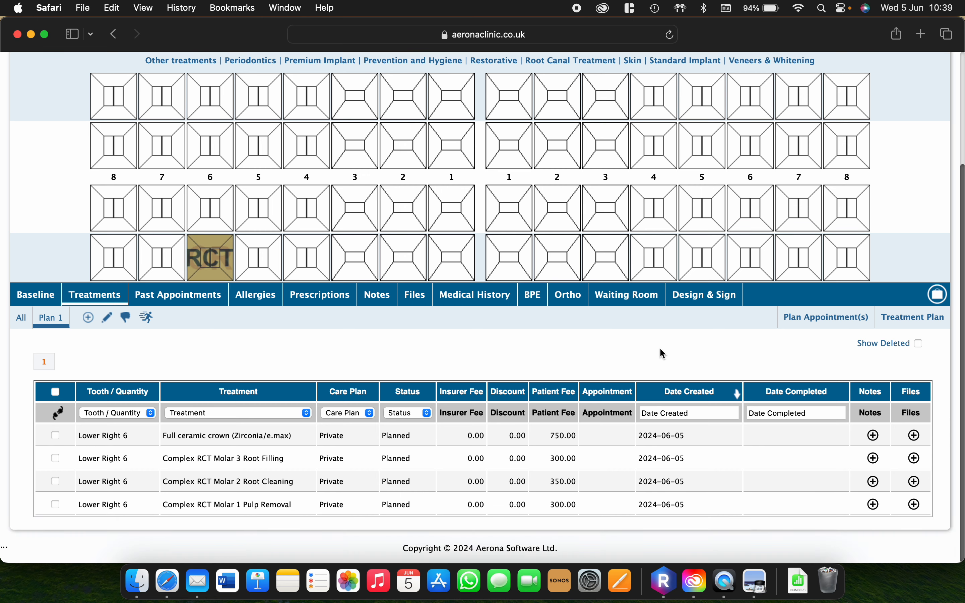
click(913, 318)
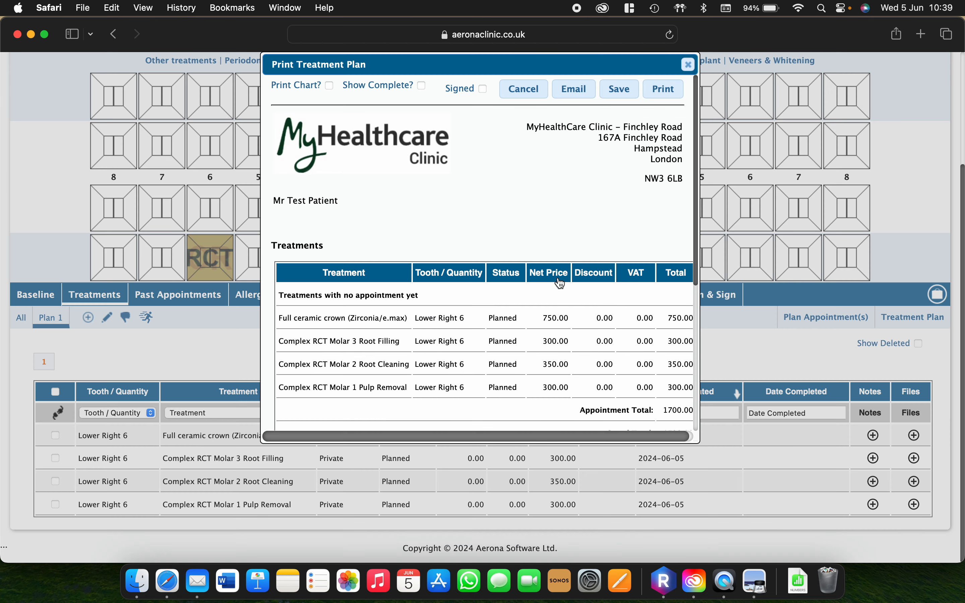
scroll(560, 281, down, 5)
scroll(560, 283, down, 2)
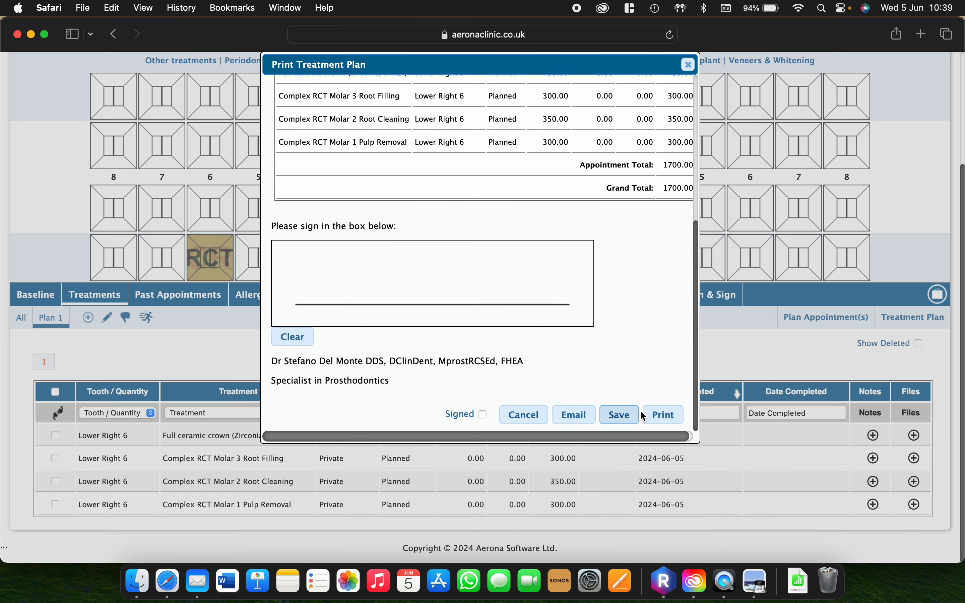
scroll(625, 210, up, 10)
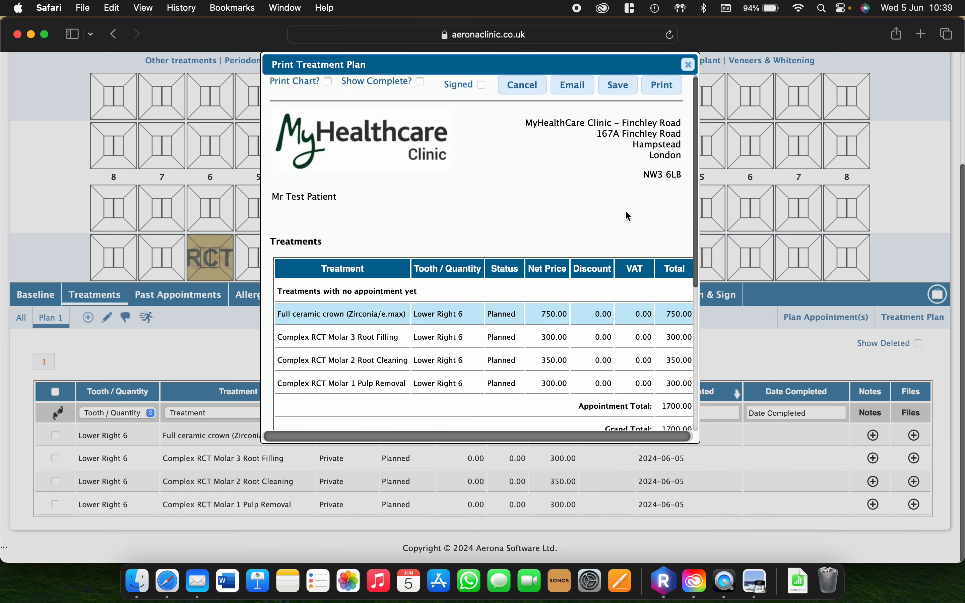
click(688, 65)
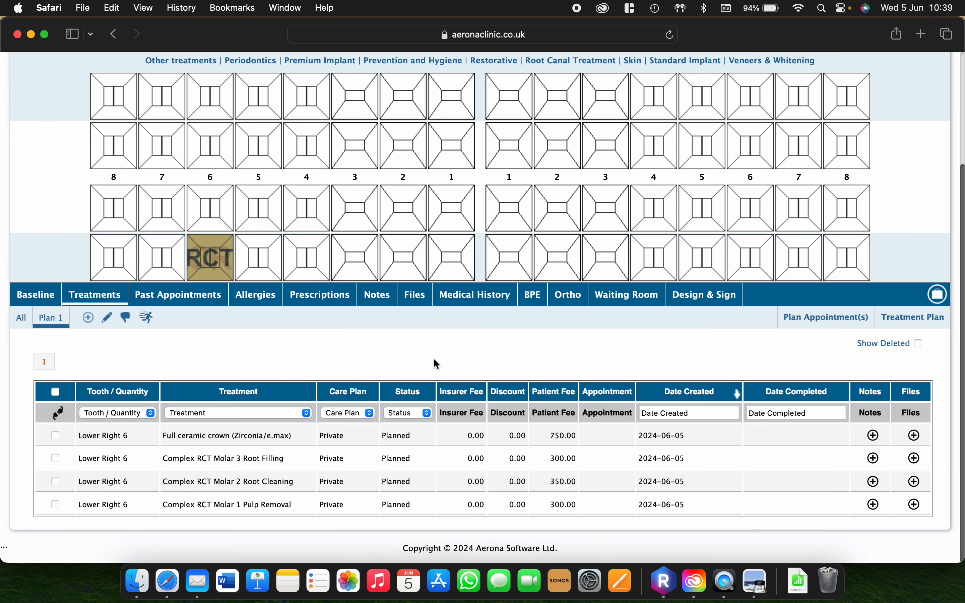
scroll(437, 364, up, 5)
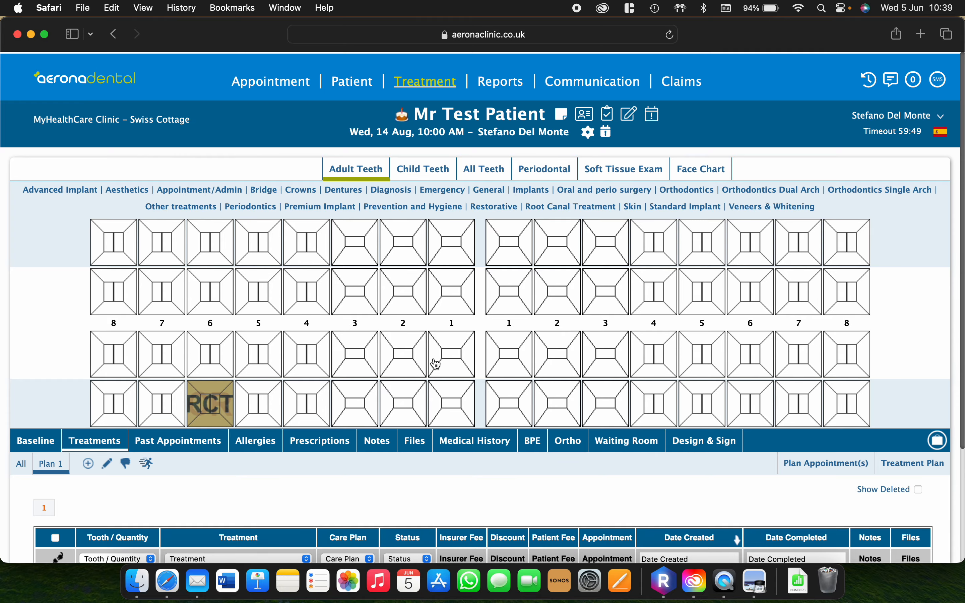
scroll(437, 364, down, 5)
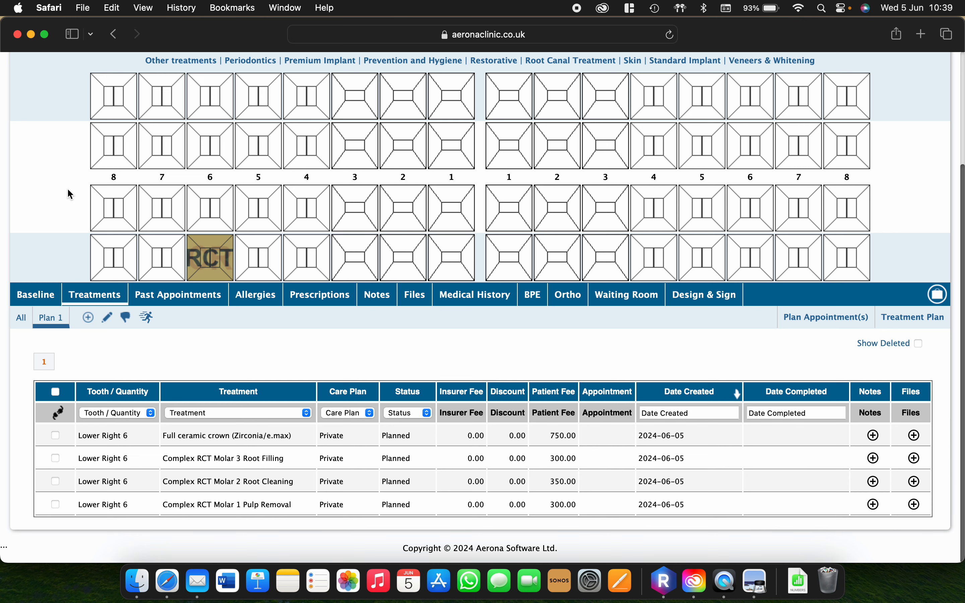
scroll(70, 195, up, 5)
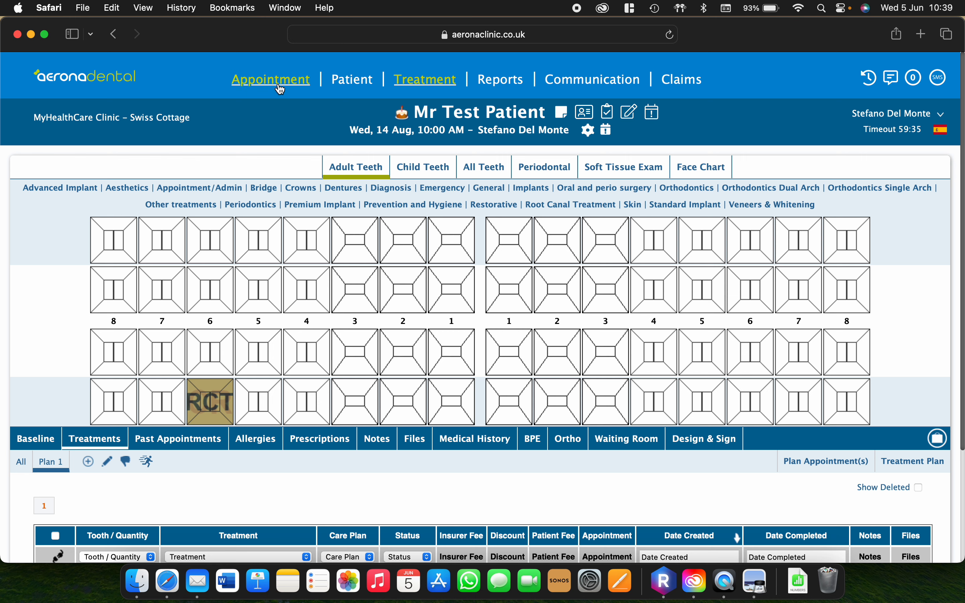
scroll(380, 351, down, 5)
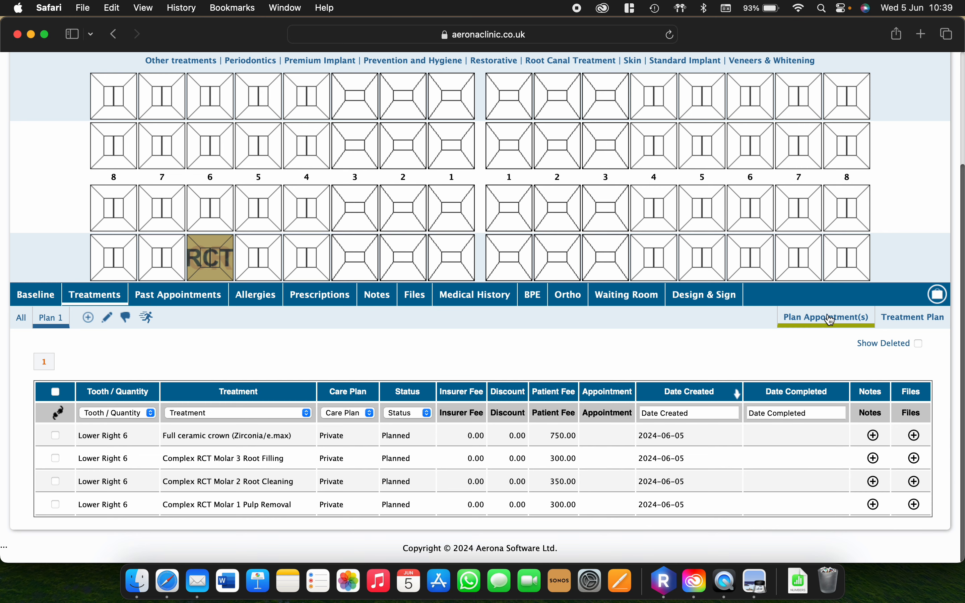
click(818, 321)
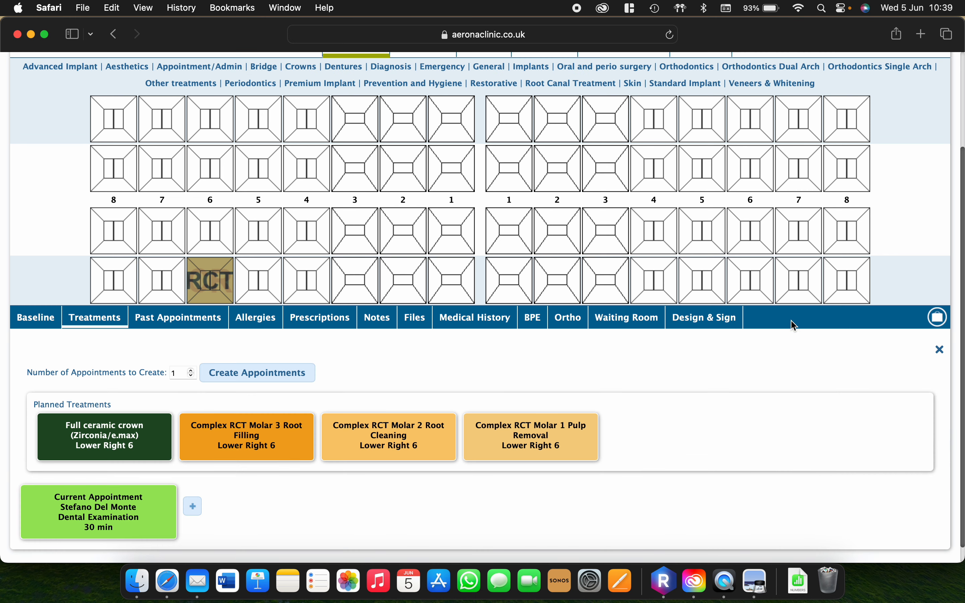
scroll(606, 343, down, 1)
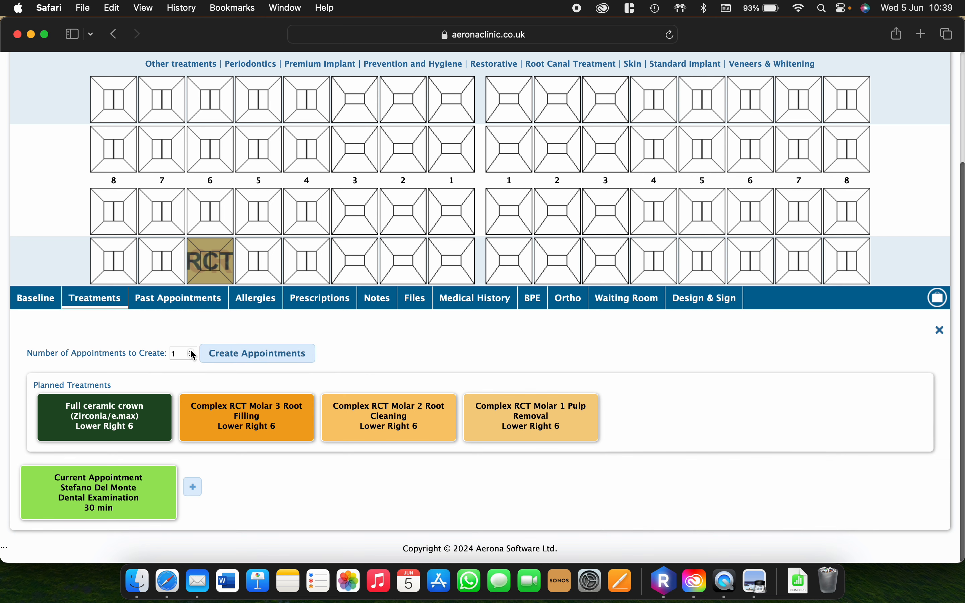
click(191, 351)
click(191, 356)
click(191, 356)
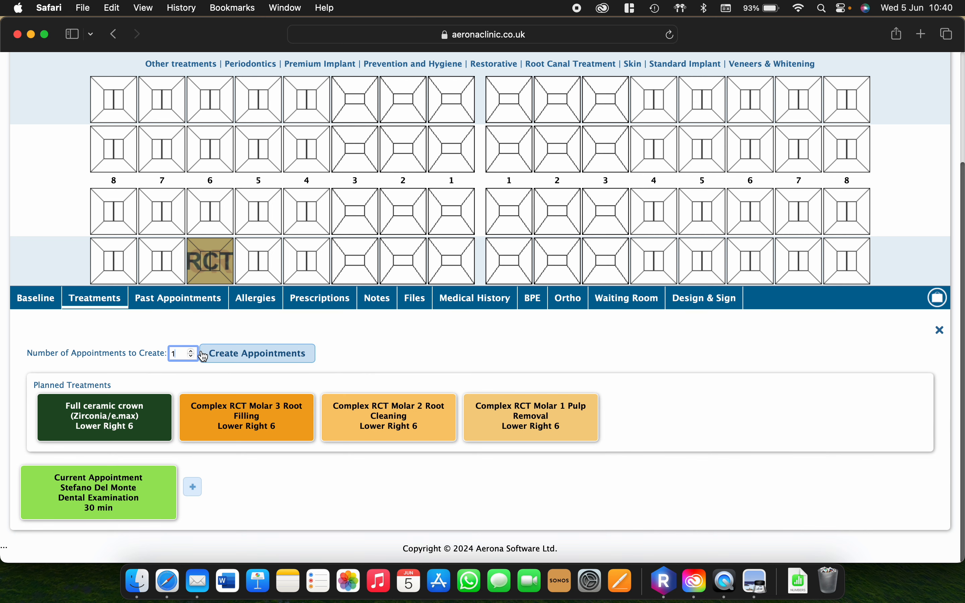
click(201, 351)
scroll(195, 339, down, 4)
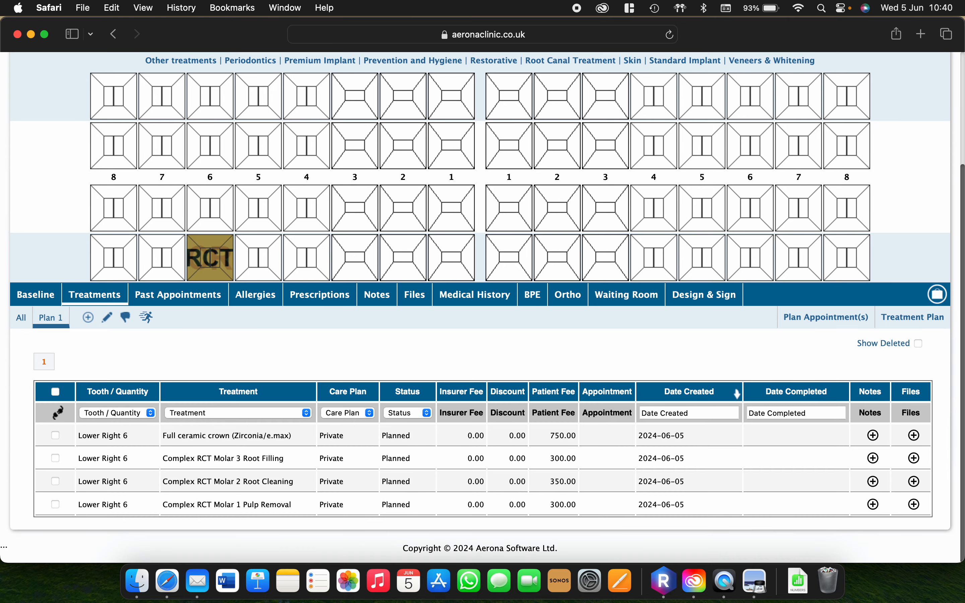
click(912, 318)
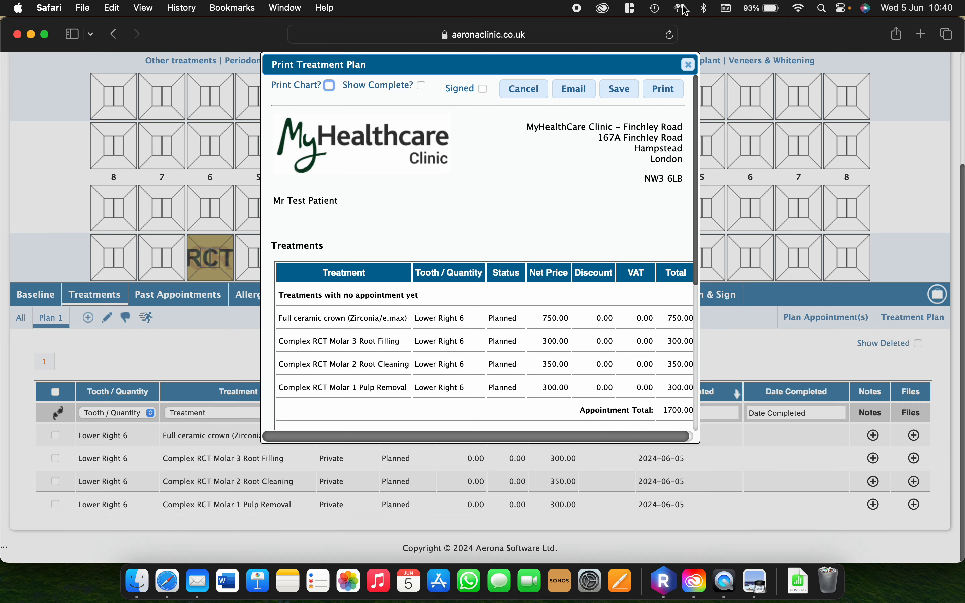
click(689, 64)
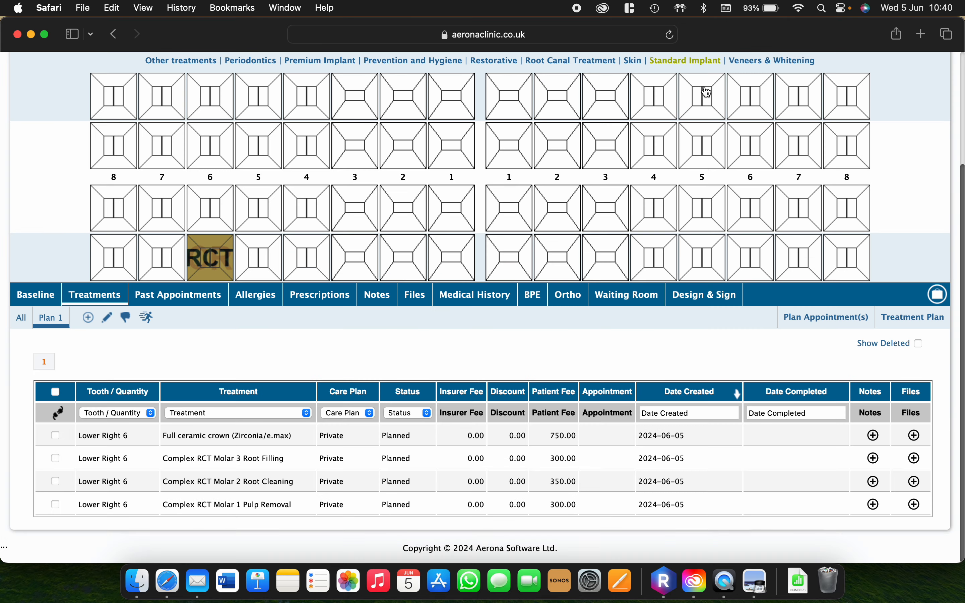
- Open appointment planning for the treatment plan and create three appointments
click(814, 319)
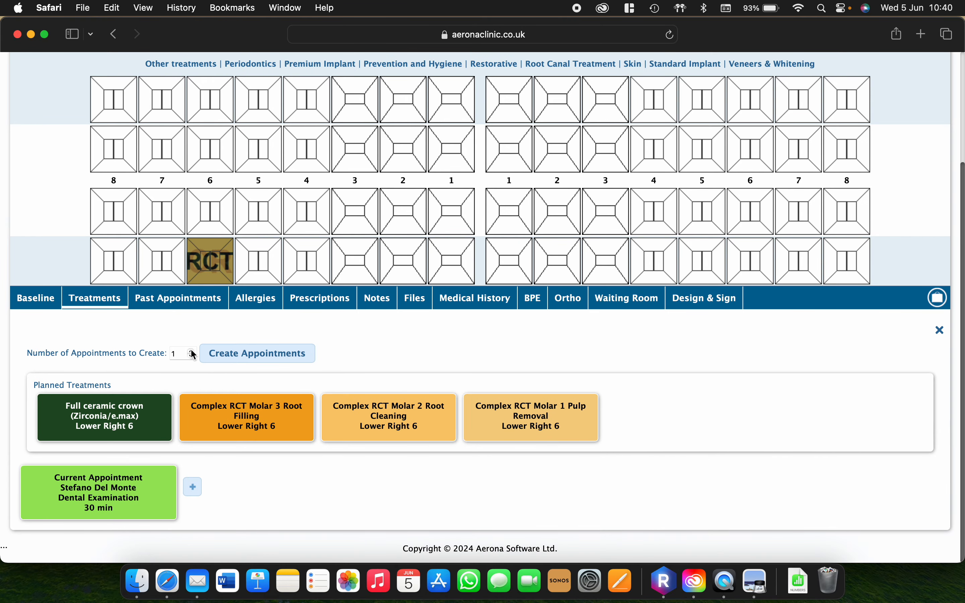
click(191, 351)
click(249, 359)
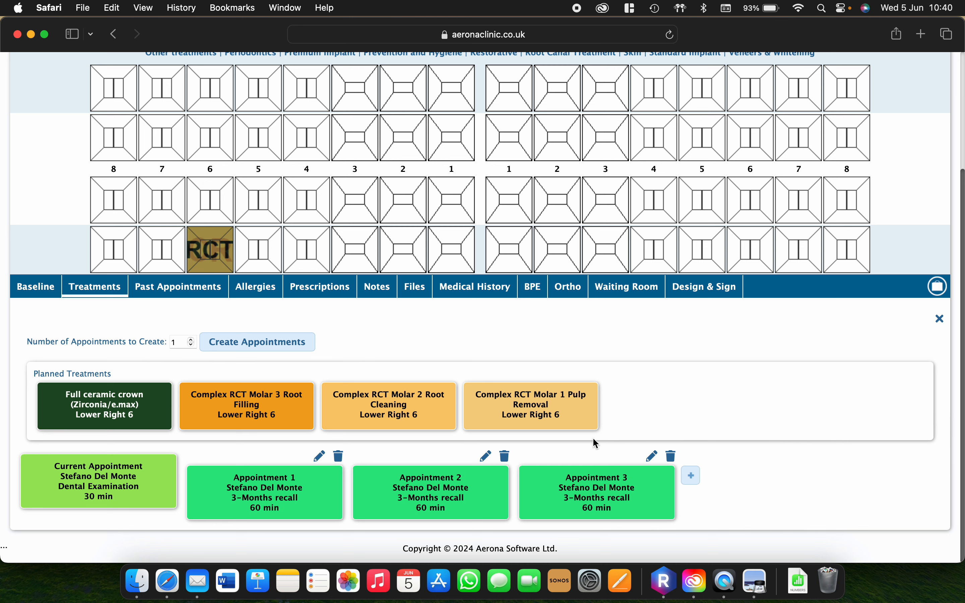
- Set Appointment 1's type to Root Canal Treatment and its duration to 1:30
click(319, 459)
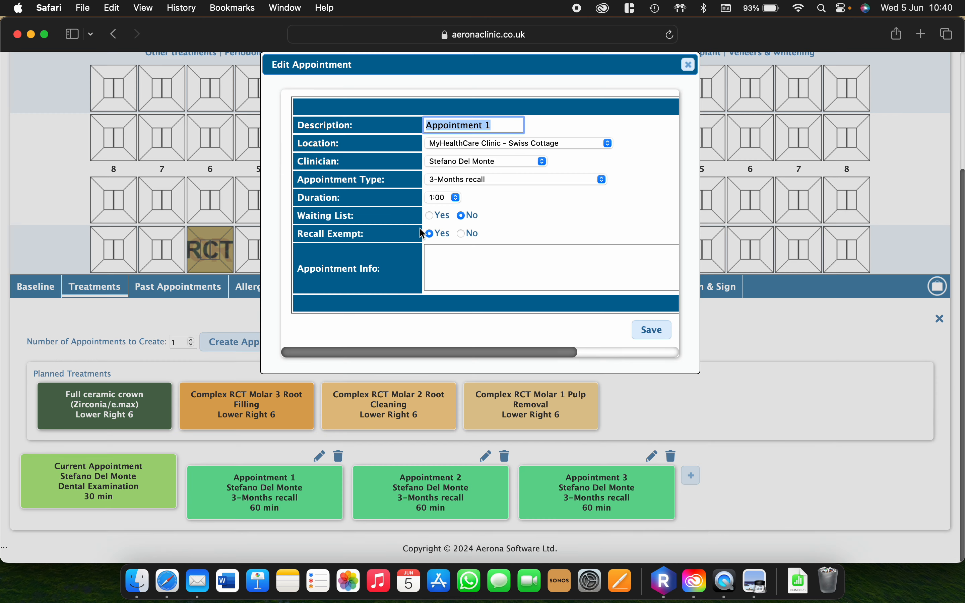
click(504, 180)
scroll(495, 444, down, 5)
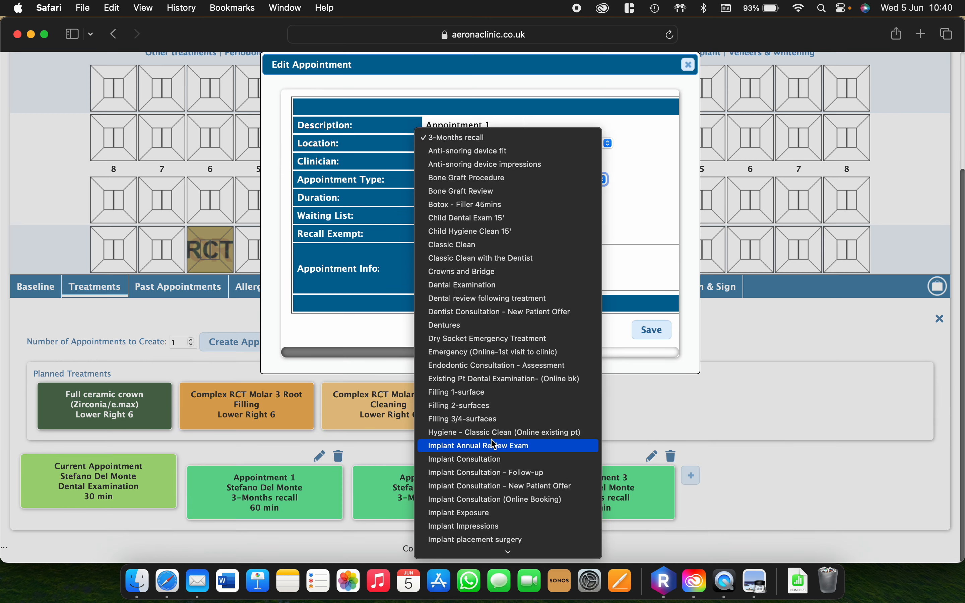
scroll(495, 445, down, 10)
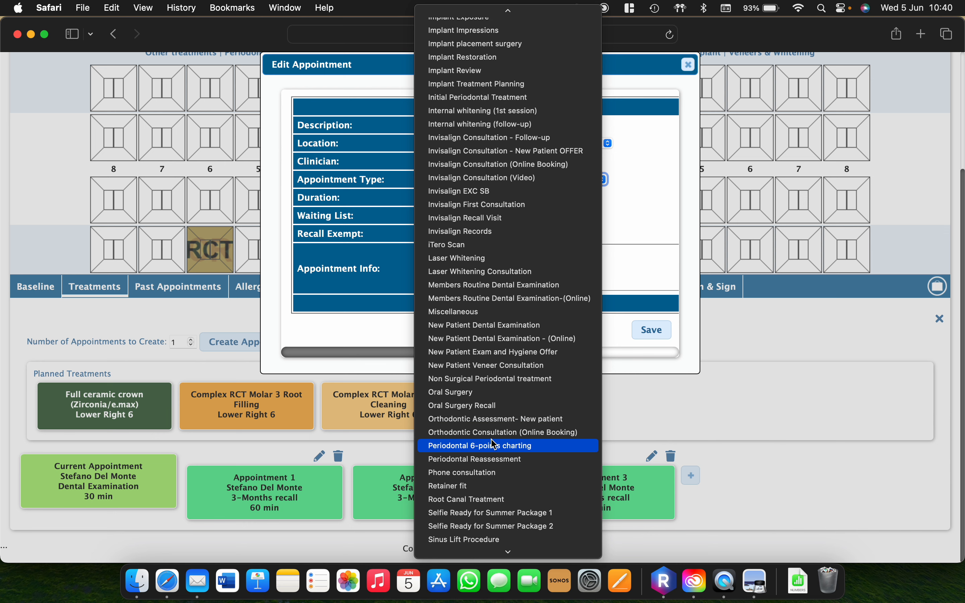
click(493, 486)
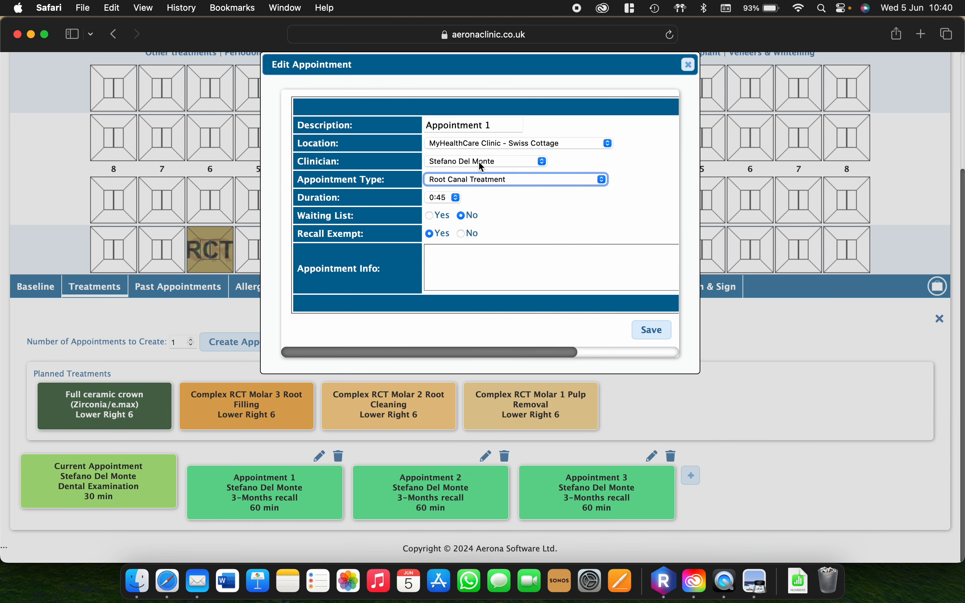
click(458, 198)
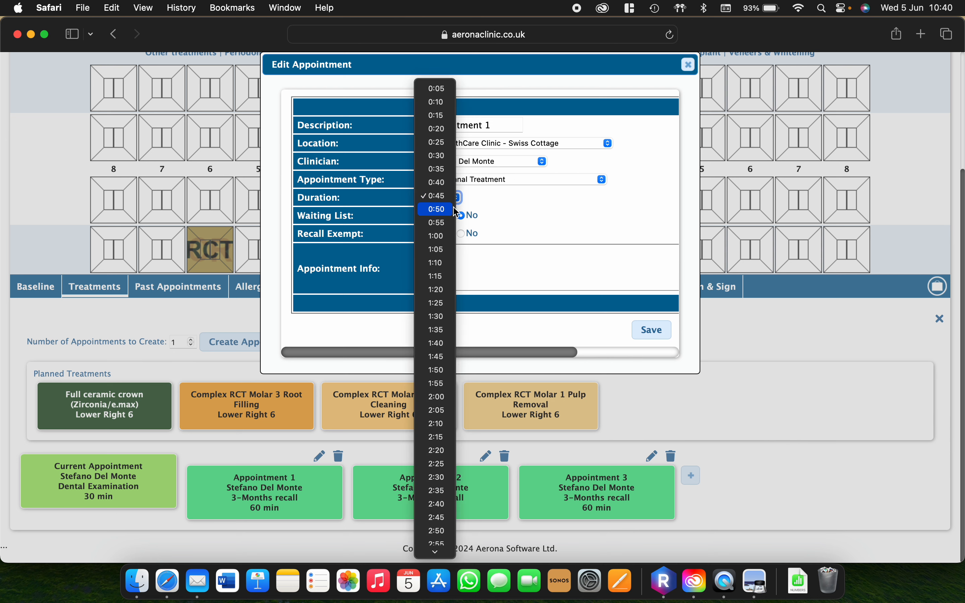
click(438, 317)
- Add the note "Reception: please book ASAP" to Appointment 1's appointment info
click(473, 268)
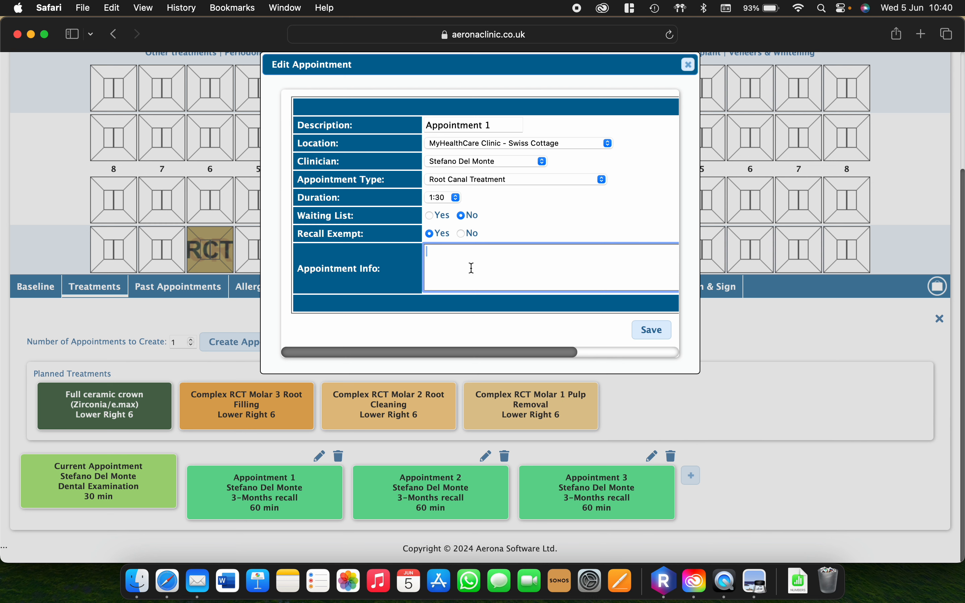
text(Reception)
text(: please book ASA)
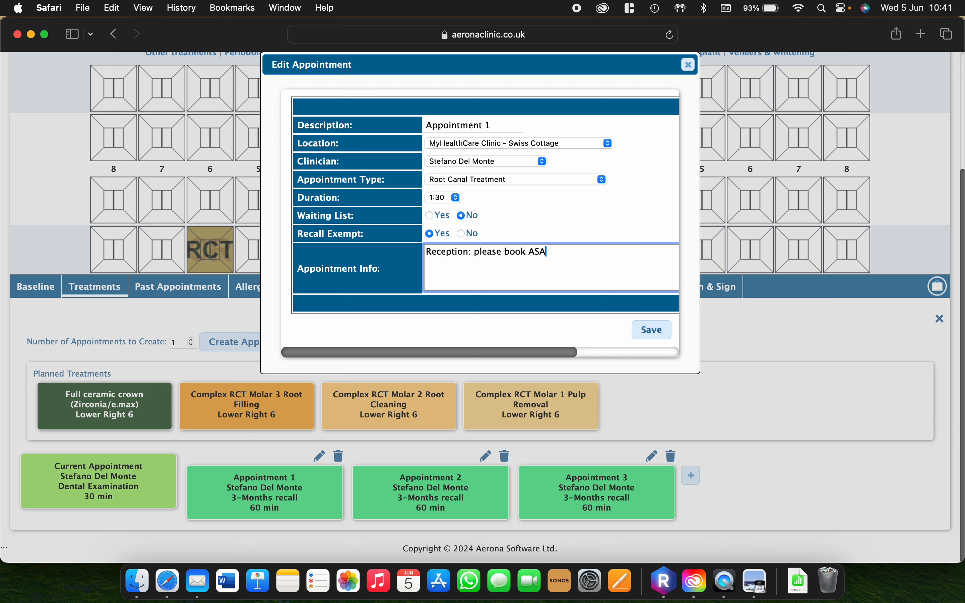
text(P  )
- Add "Nurse: please prepare for 1,2 and 3 stages RCT + composite build up" below the reception note and save Appointment 1
text(Nurse:)
text(please )
text(prepar)
key(BackSpace)
key(BackSpace)
key(BackSpace)
key(BackSpace)
text(pare for 1,)
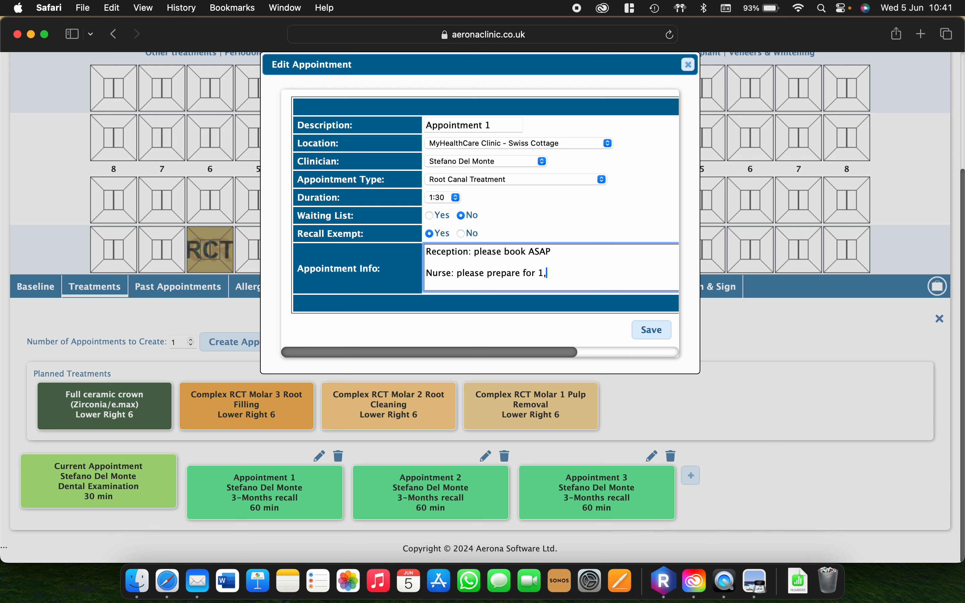
text(2 and 3 srag)
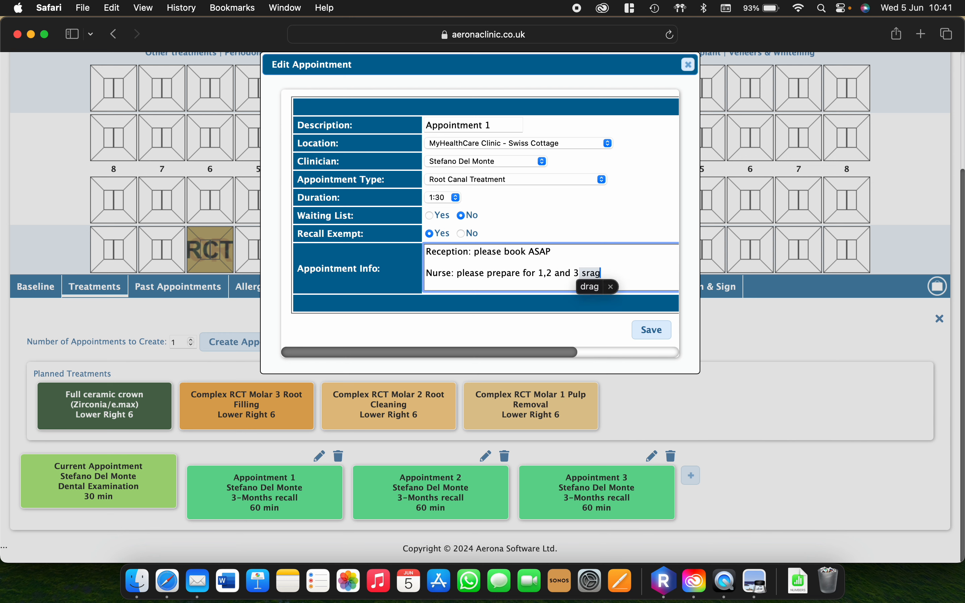
key(BackSpace)
key(BackSpace)
text(tages )
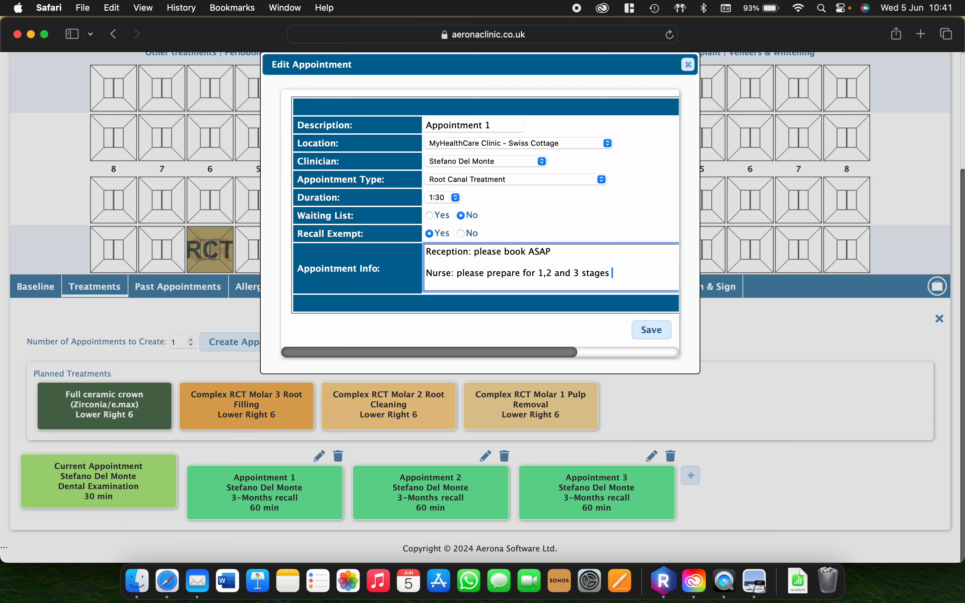
text(RCT + composite build up)
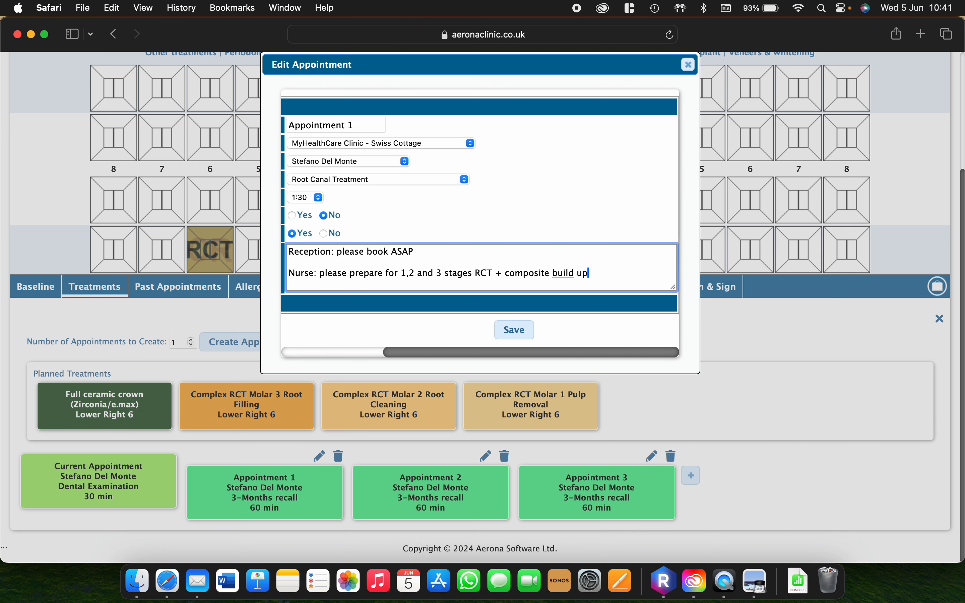
click(518, 329)
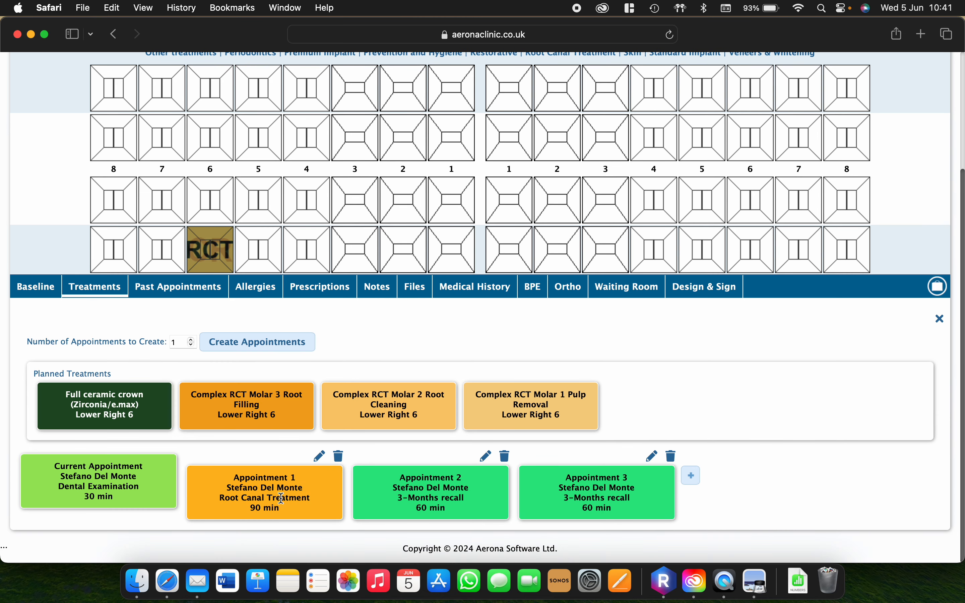
- Open Appointment 2 for editing and set its appointment type to Crowns and Bridge
click(486, 456)
click(548, 178)
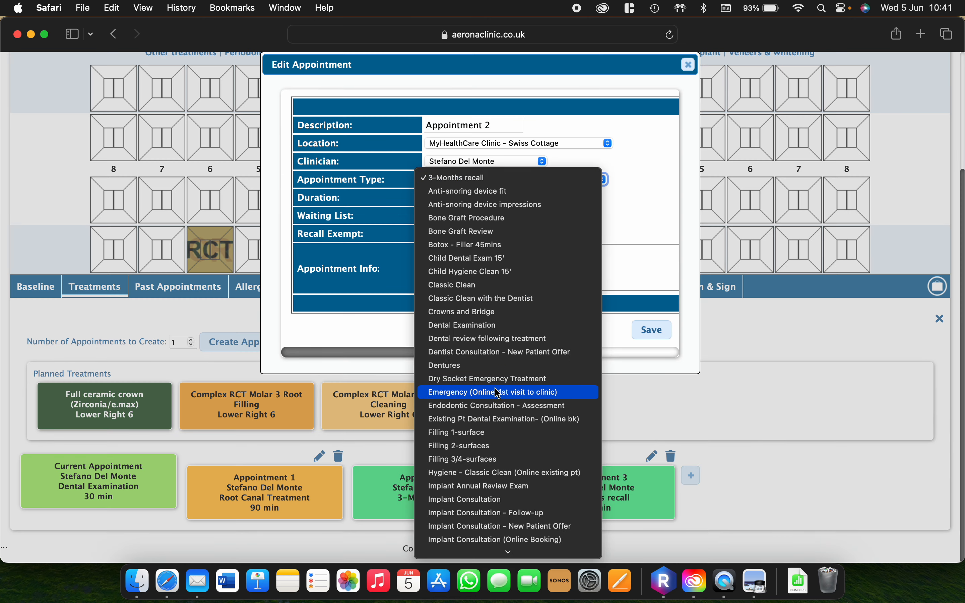
click(490, 312)
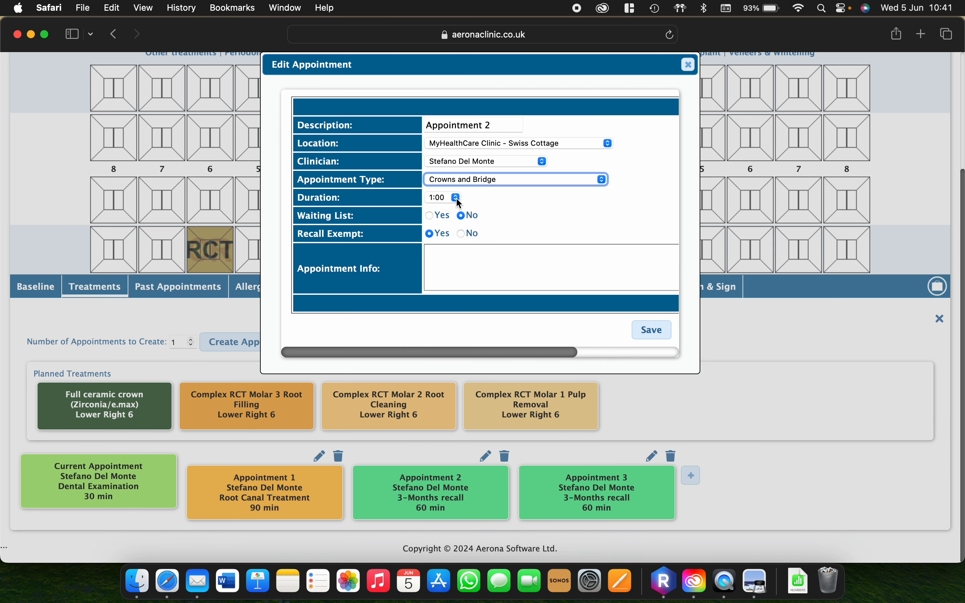
click(456, 197)
click(512, 205)
- Enter "Reception: please book ASAP after apt 1" and "Nurse: please prepare for crown prep" as Appointment 2's info and save it
click(493, 258)
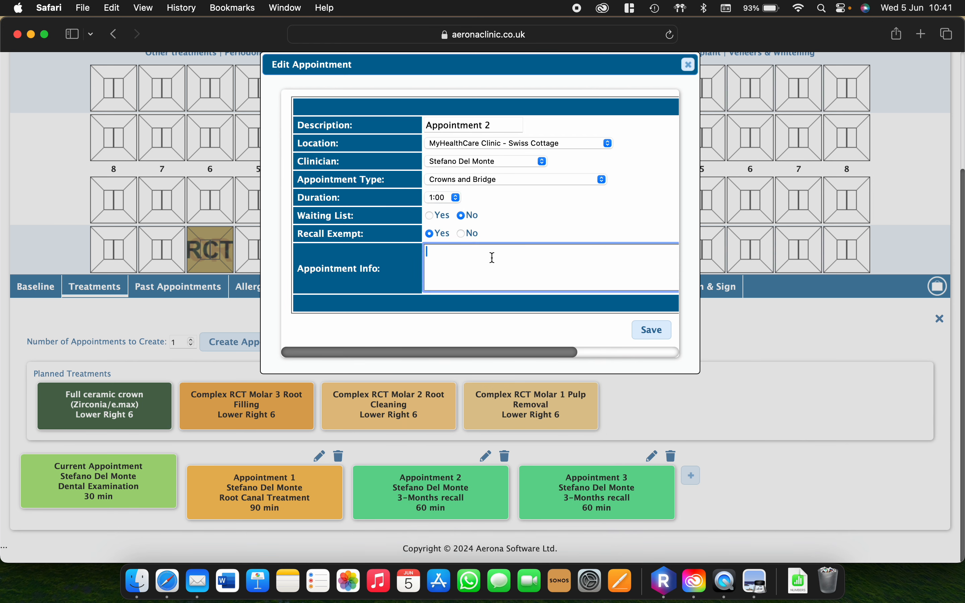
text(Reception: please book ASAP after apt 1  )
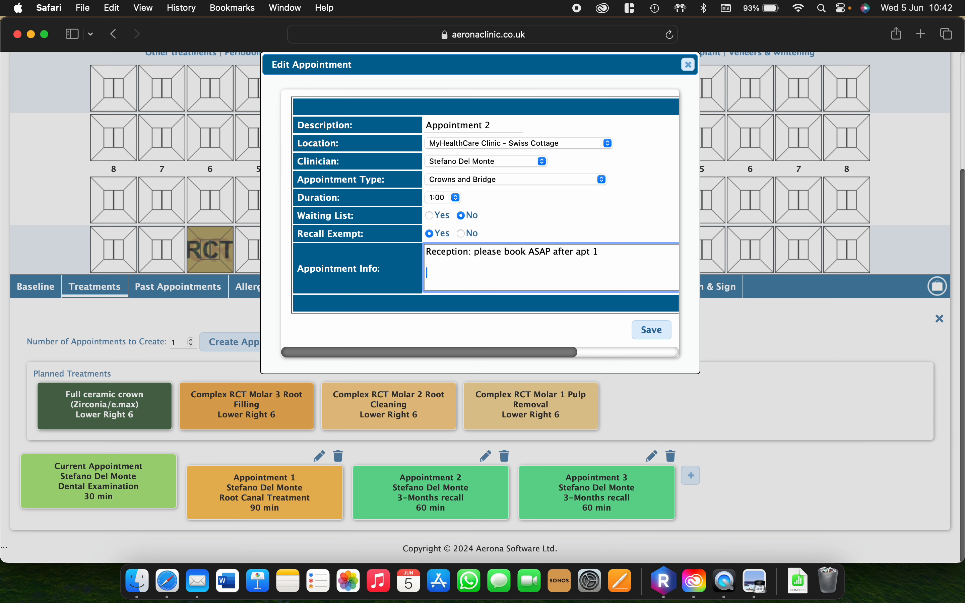
text(Nurse: preapr)
key(BackSpace)
key(BackSpace)
key(BackSpace)
key(BackSpace)
text(lease prepare for crown)
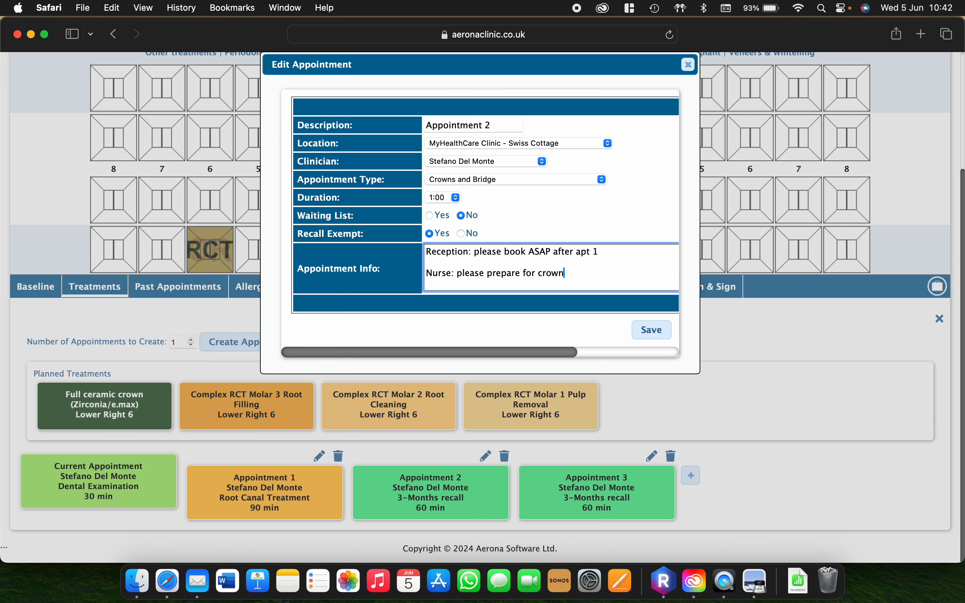
text( prep)
click(665, 337)
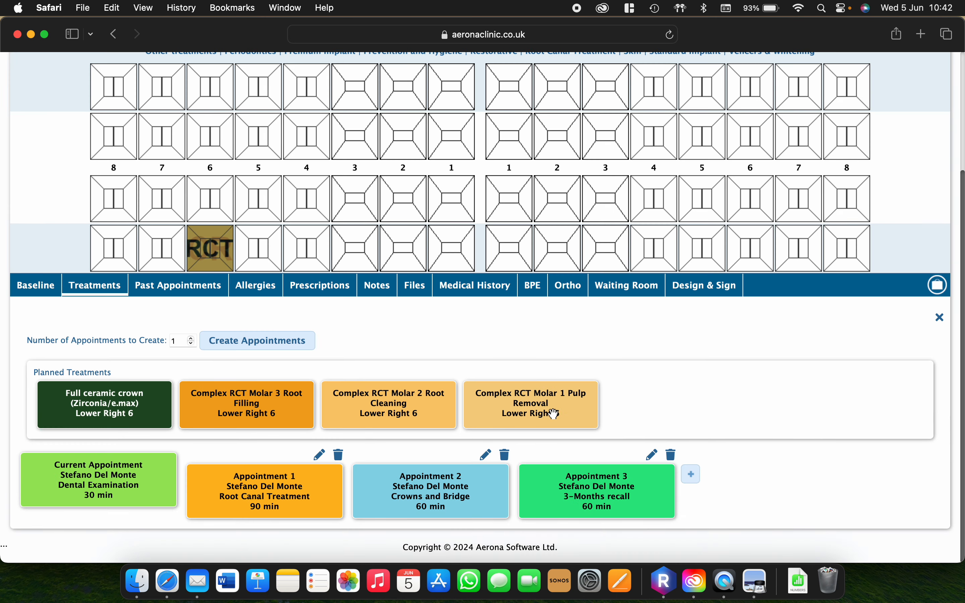
- Set Appointment 3's type to Crowns and Bridge and its duration to 0:30
click(652, 456)
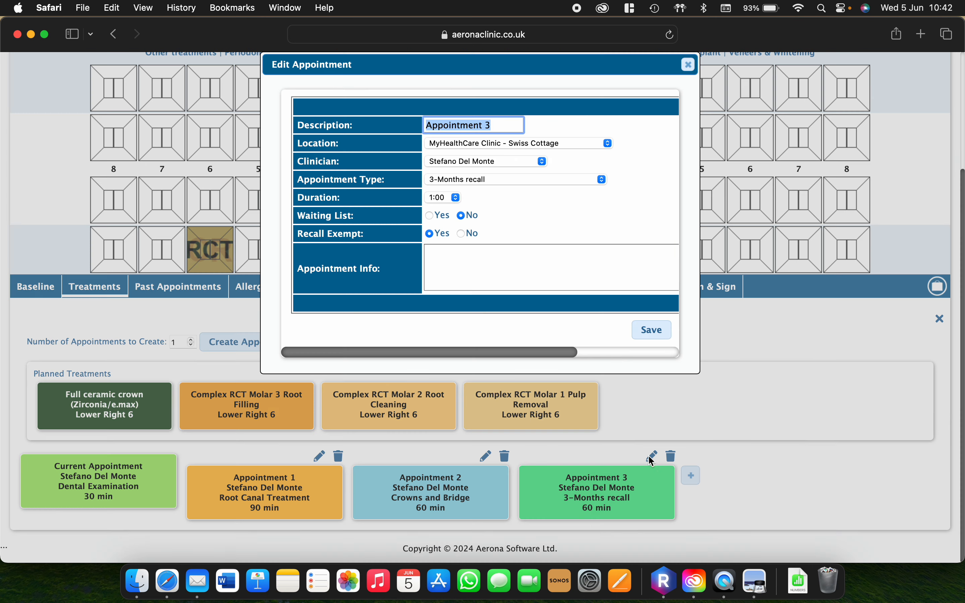
click(545, 183)
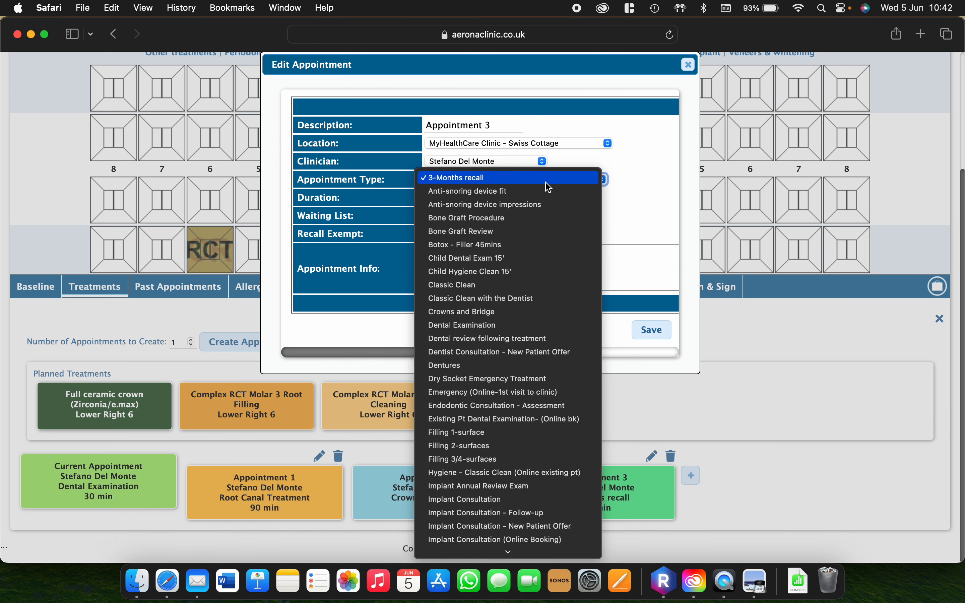
click(508, 312)
click(456, 198)
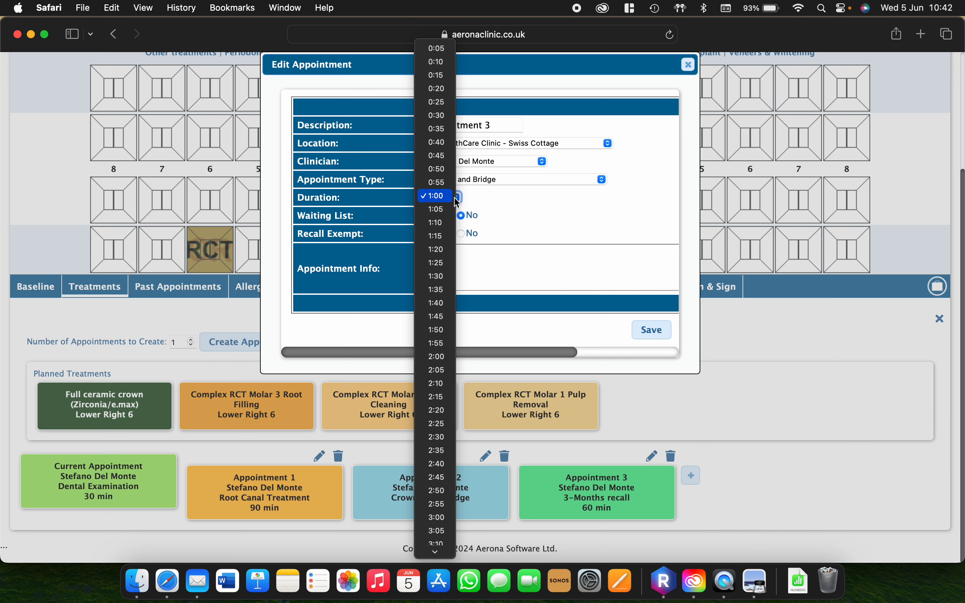
click(437, 115)
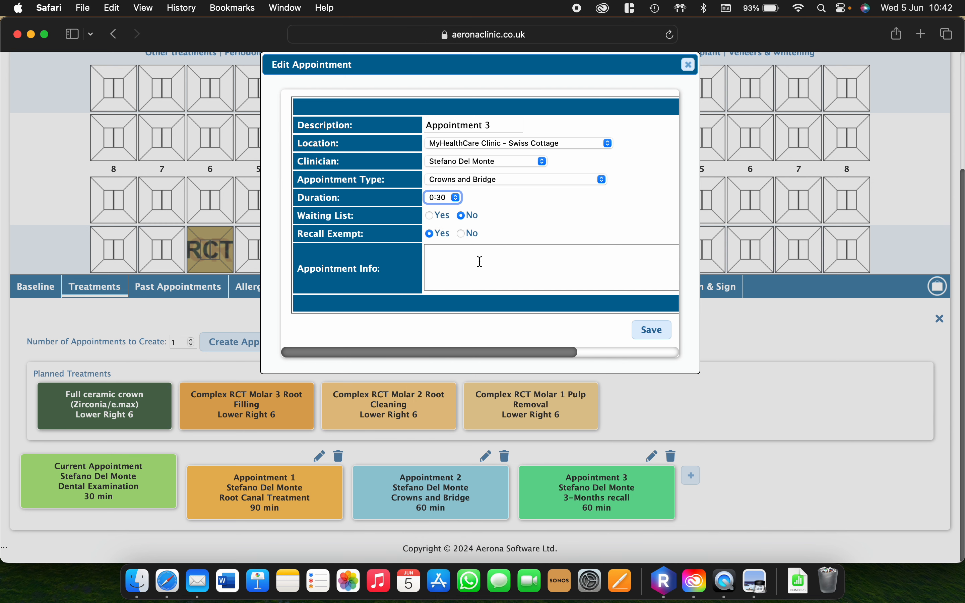
- Enter "reception: please book 2 weeks after appt 2" in Appointment 3's appointment info
click(482, 268)
text(receptionL:)
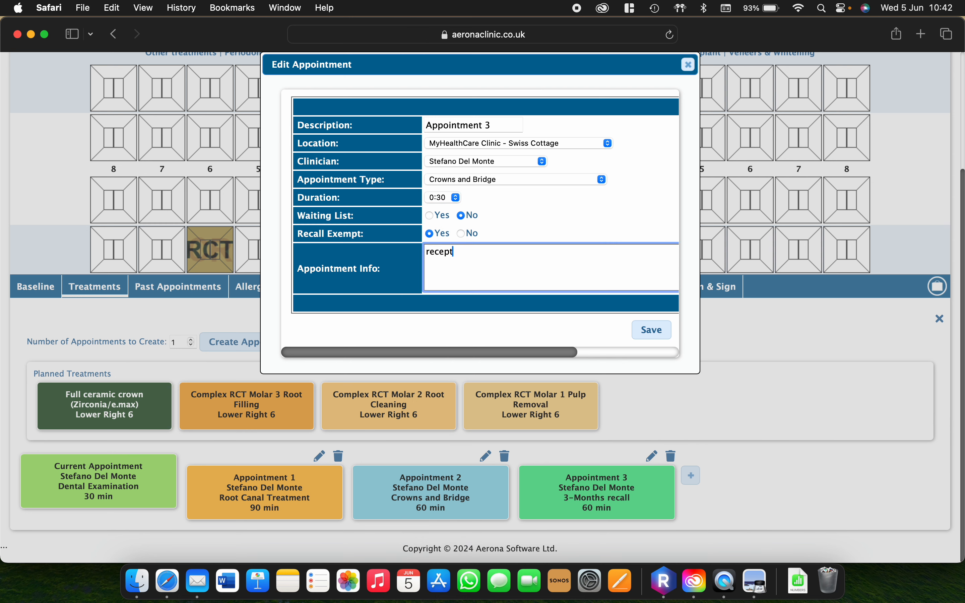
key(BackSpace)
key(BackSpace)
key(BackSpace)
text(: please book 2 weeks after)
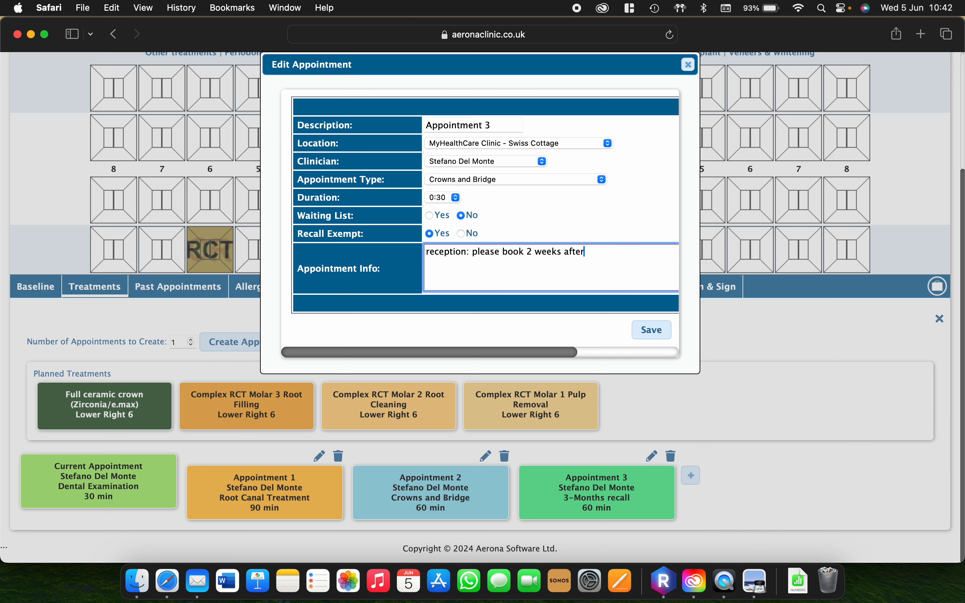
text( appt 2)
- Add "nurse: conventional crown fit" below the reception note, separated by a blank line, and save Appointment 3
key(Return)
key(Return)
text(nurse: cov)
key(BackSpace)
key(BackSpace)
text(ove)
key(BackSpace)
key(BackSpace)
text(nvetnioan)
key(BackSpace)
key(BackSpace)
key(BackSpace)
key(BackSpace)
key(BackSpace)
key(BackSpace)
text(ntional crown f)
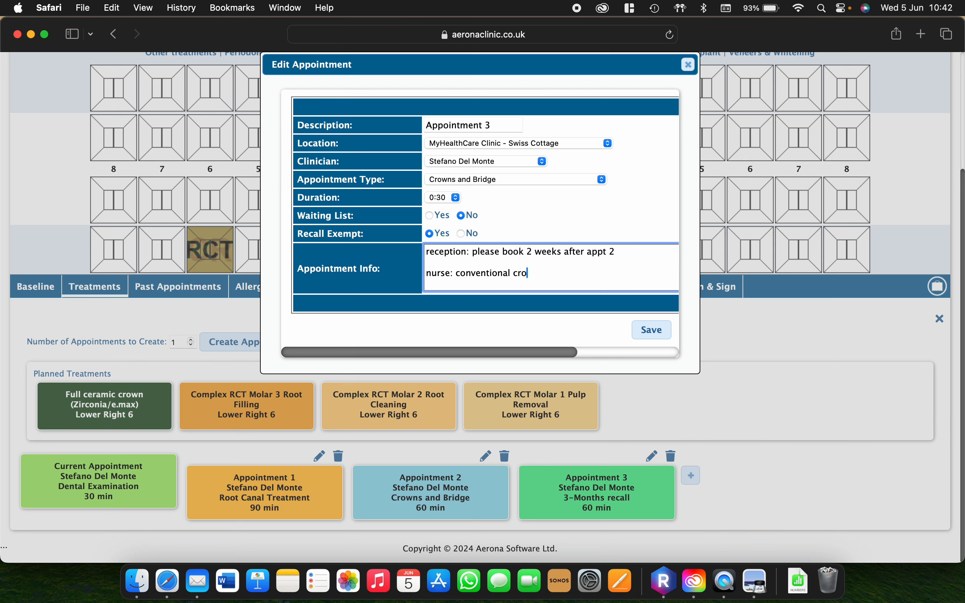
text(it)
click(654, 329)
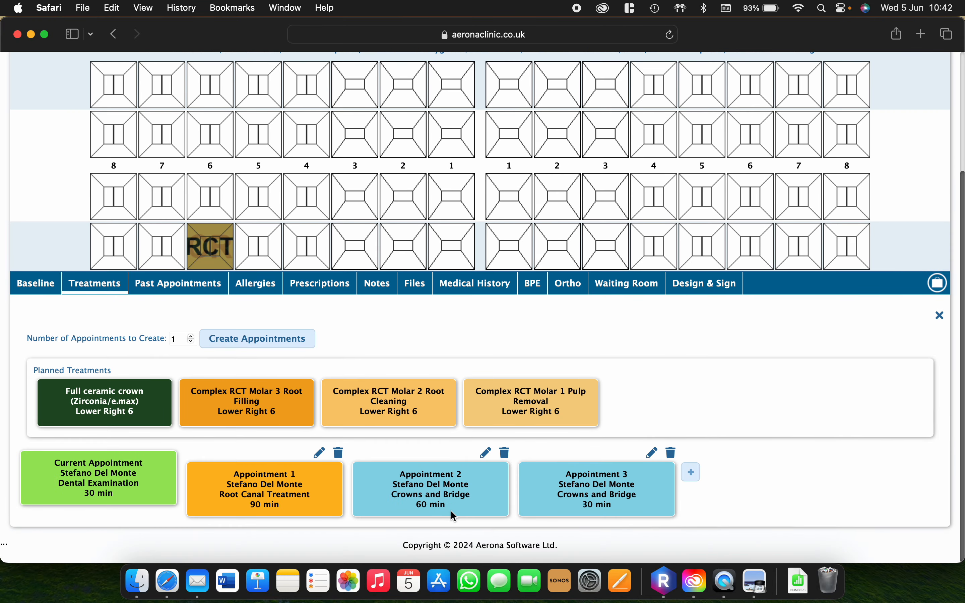
- Open the appointment calendar and review the patient's future and unscheduled appointments
scroll(454, 517, up, 5)
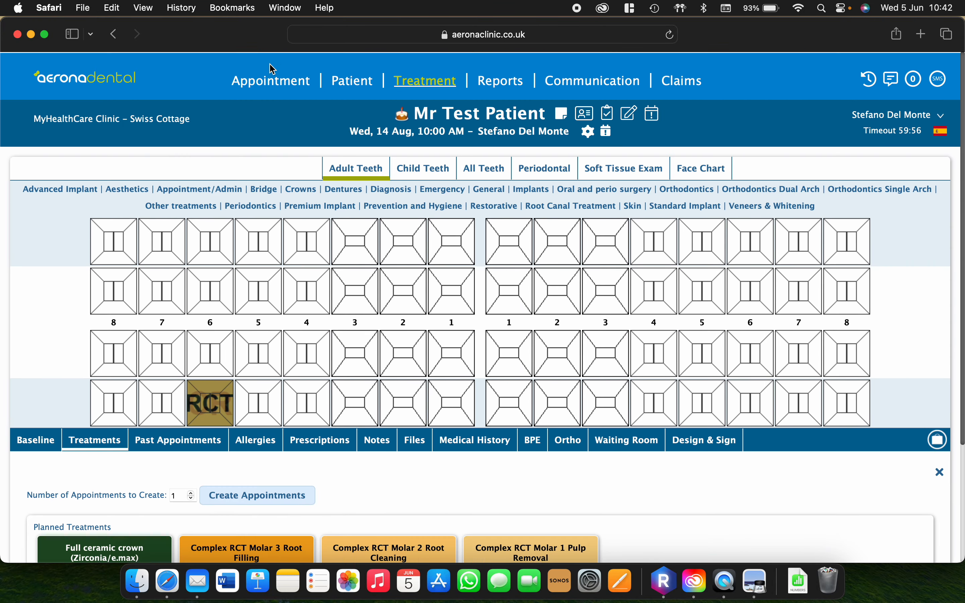
click(267, 89)
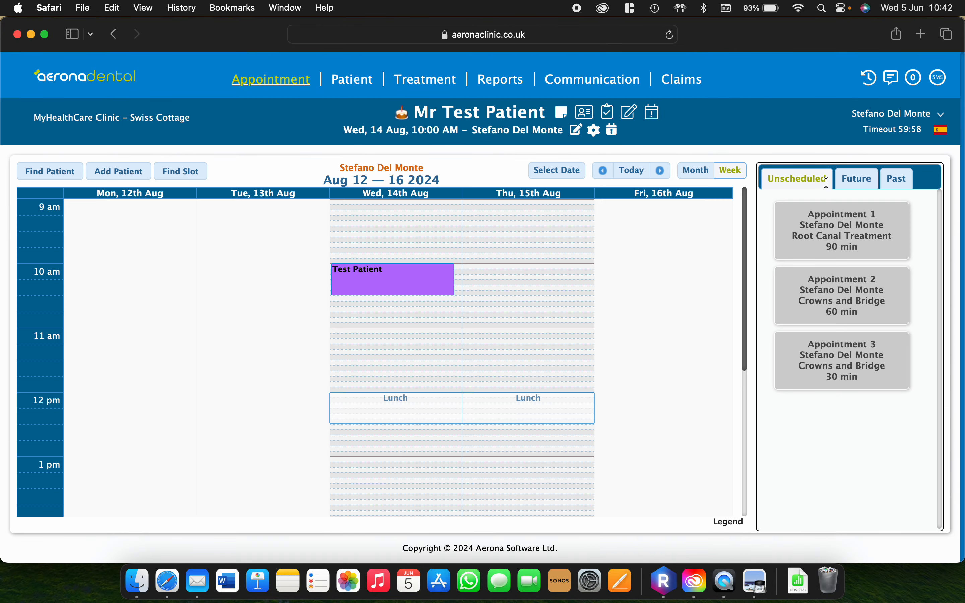
click(855, 178)
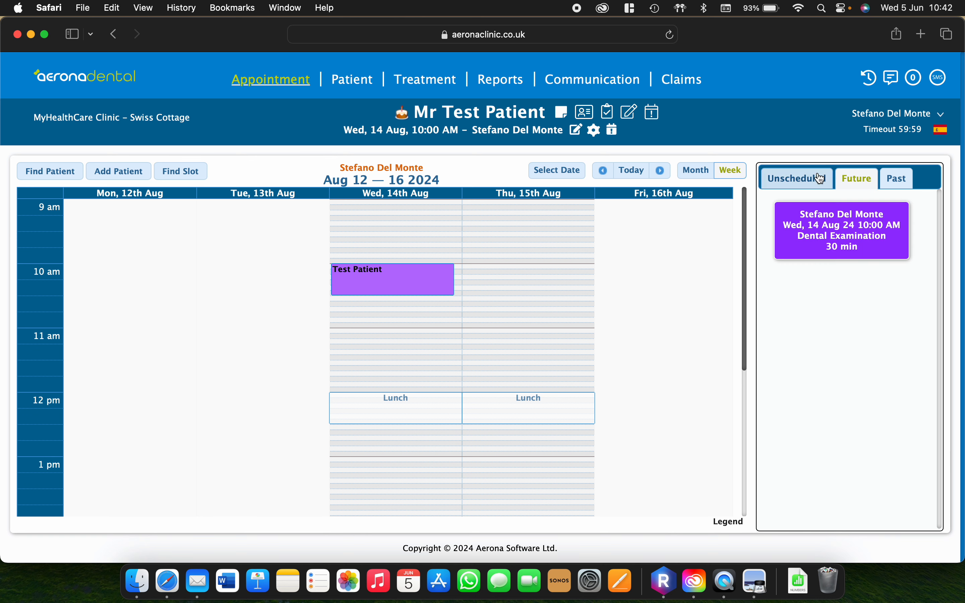
click(817, 179)
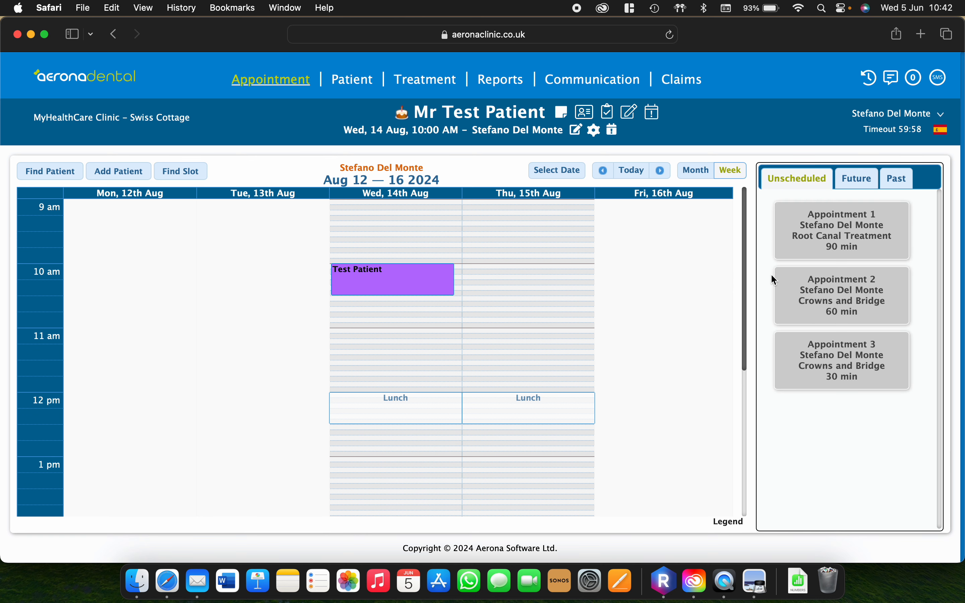
- Check the notes of unscheduled Appointment 1 and book it into the calendar on Thursday 15 August at 10:30 AM
mouse_move(807, 235)
mouse_move(842, 230)
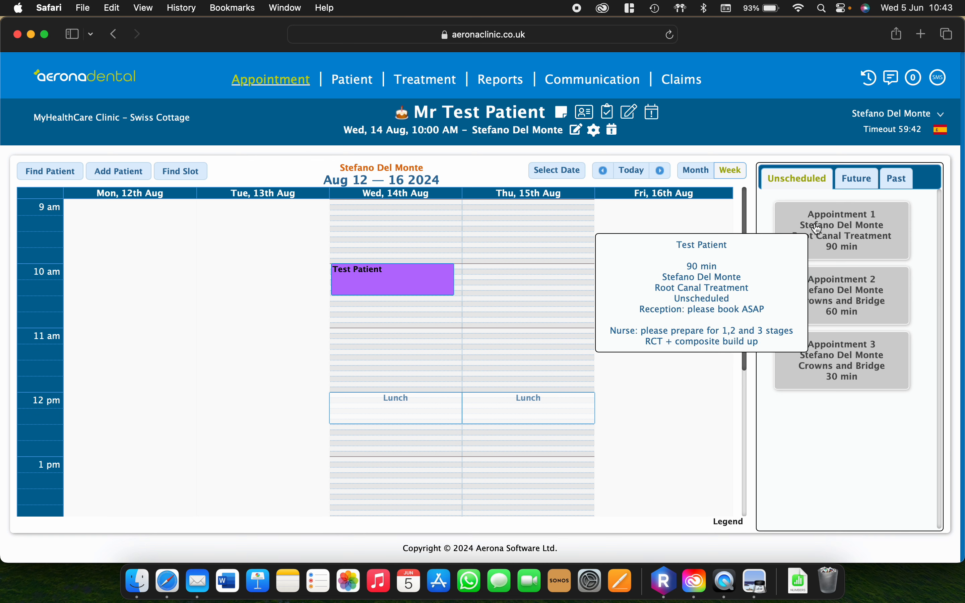
drag(814, 232, 562, 304)
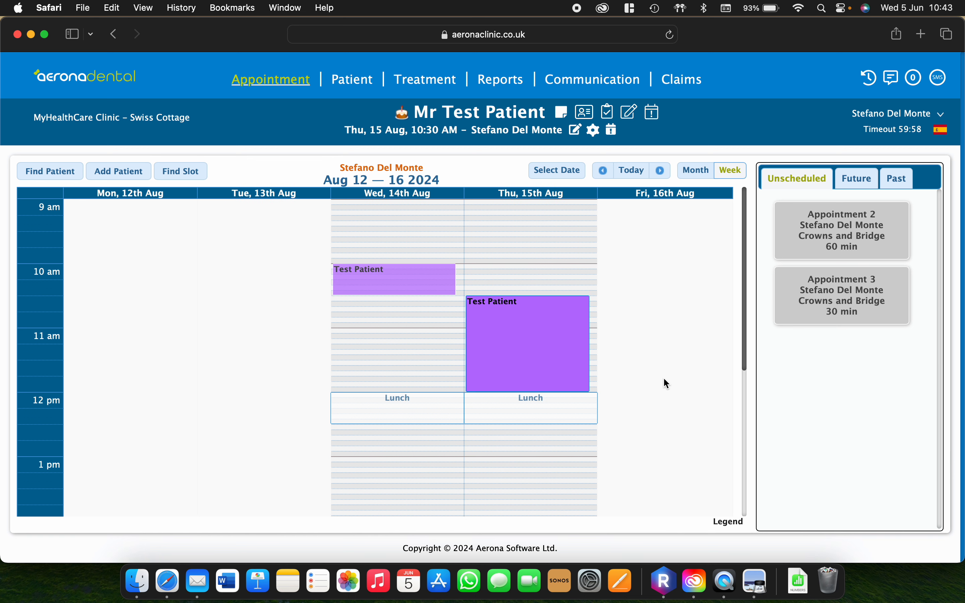